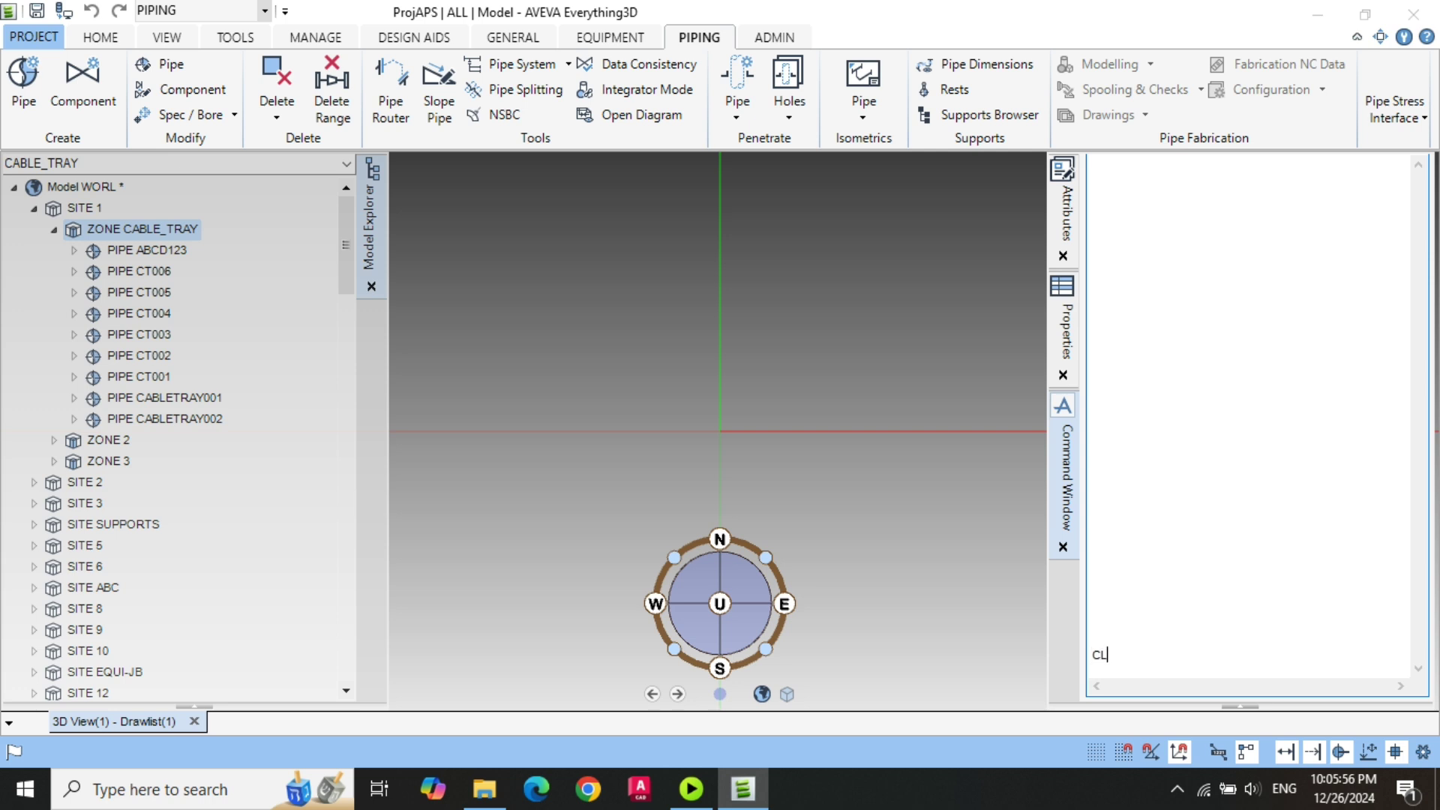
- Run the command CALLIBR XREPDEF to bring up the report template form, and place the whole form in view
key("BackSpace")
type("ALLIBR XREPDEF")
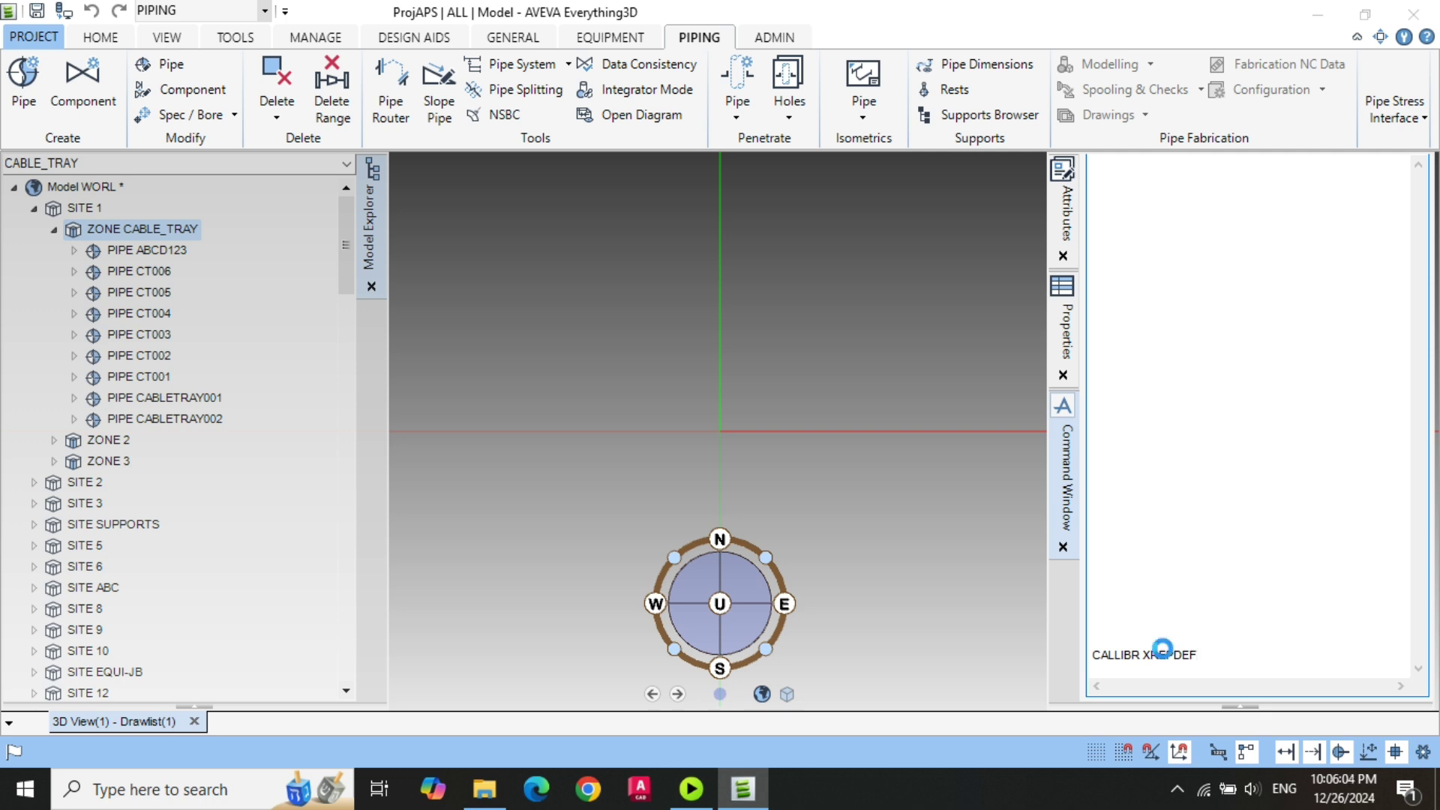
key("Return")
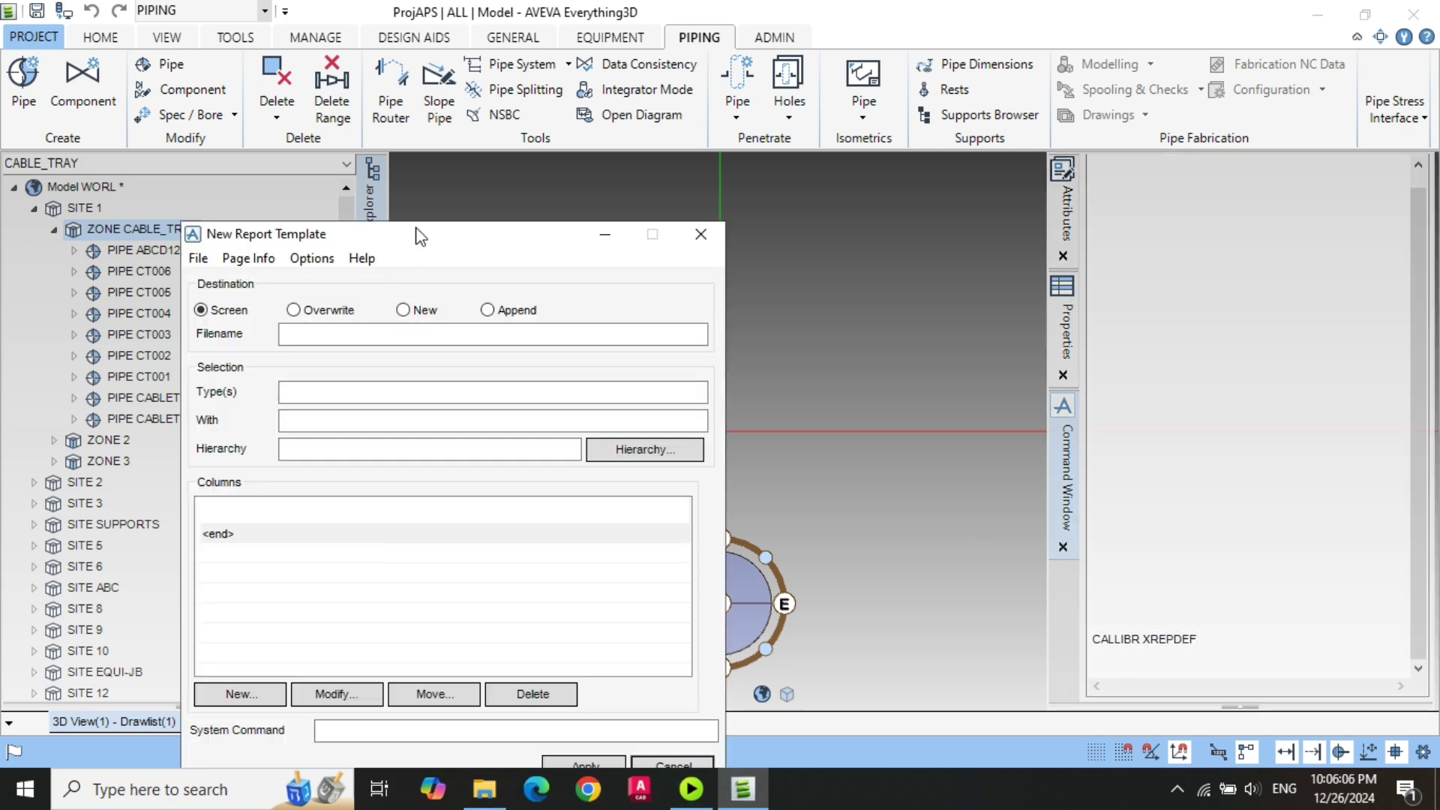
left_click_drag(420, 236, 651, 87)
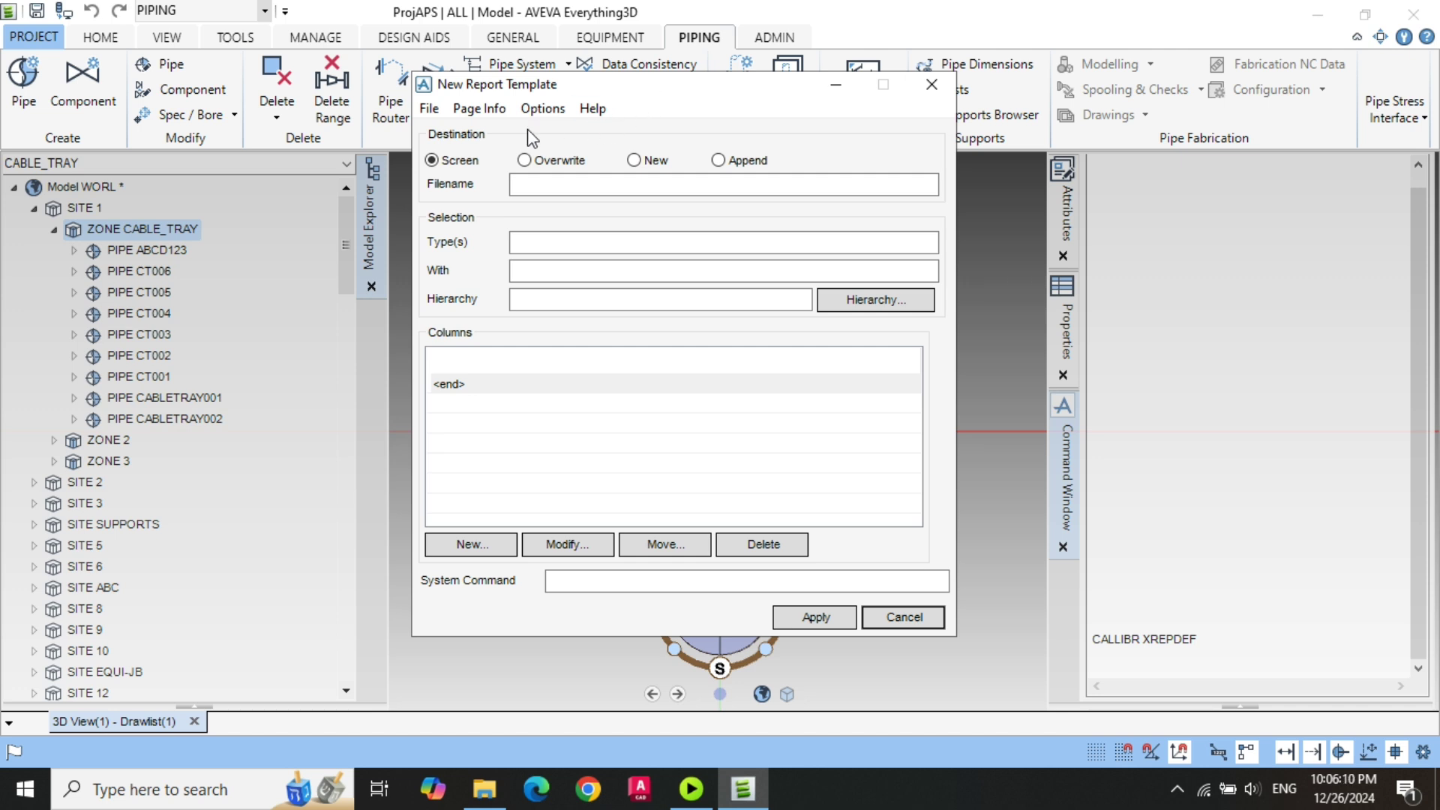
- Set the report destination to New with the filename C:\Users\DELL\Desktop\MTO\TRAYMTO.TXT, copying the MTO folder path from File Explorer
left_click(635, 159)
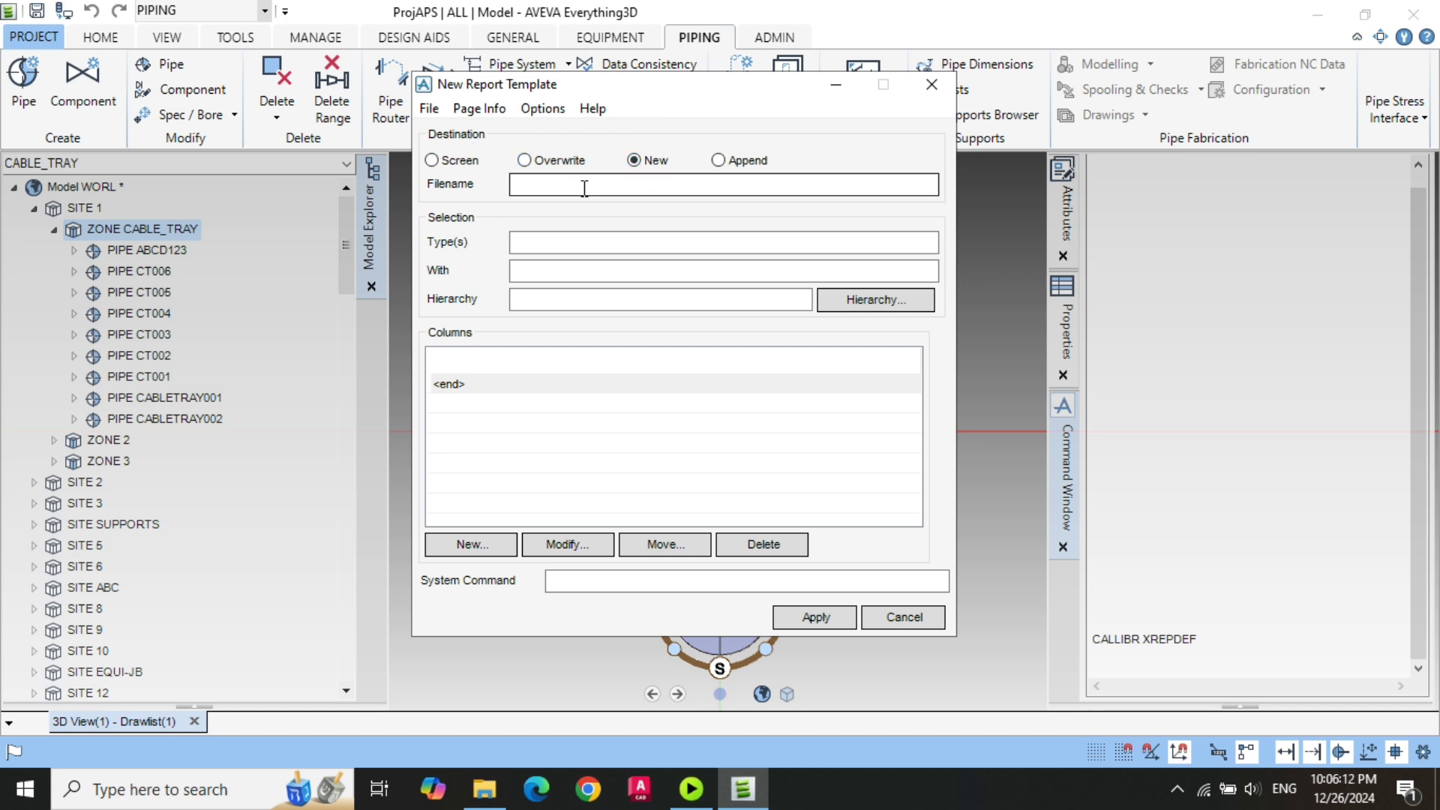
left_click(539, 184)
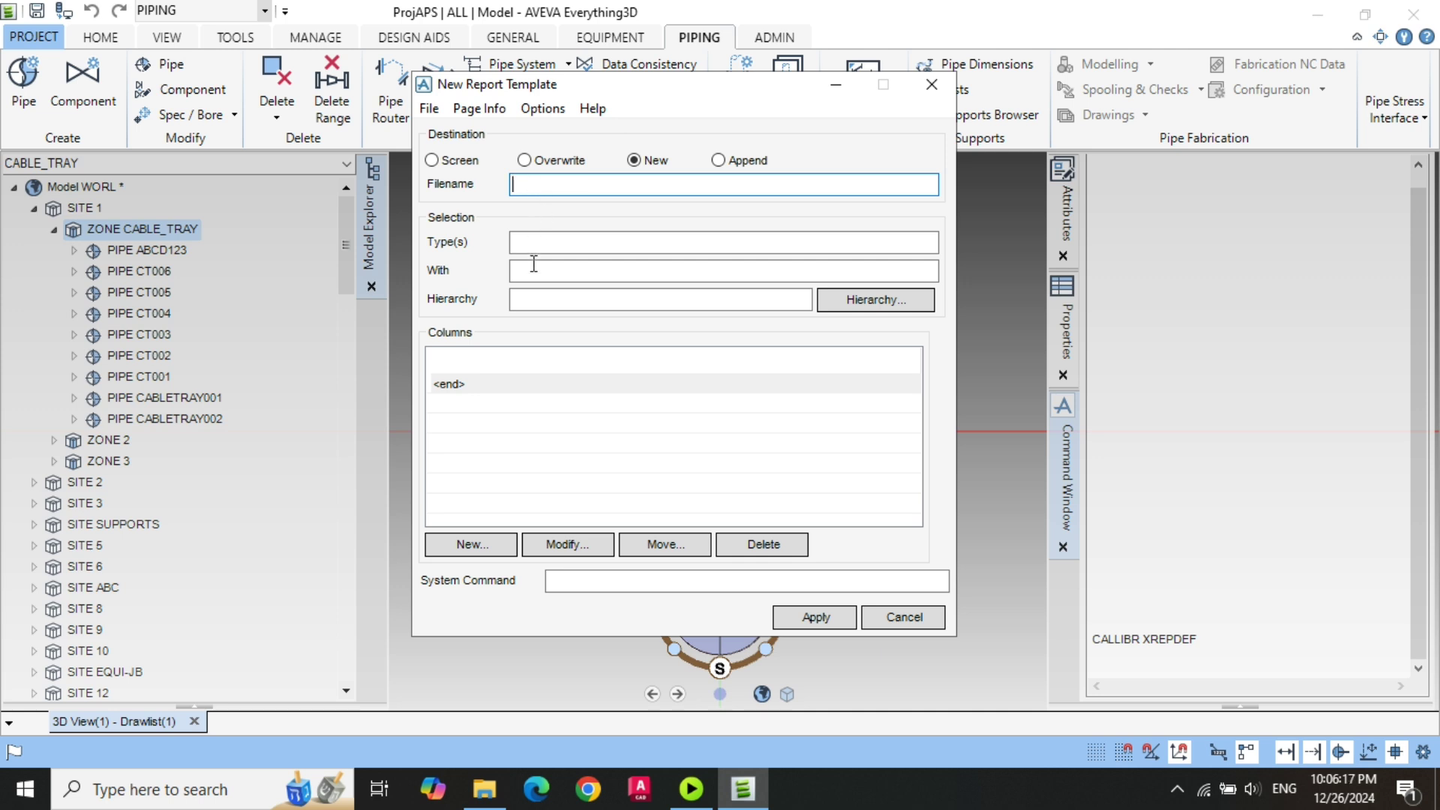
left_click(484, 789)
left_click(416, 68)
key("ctrl+c")
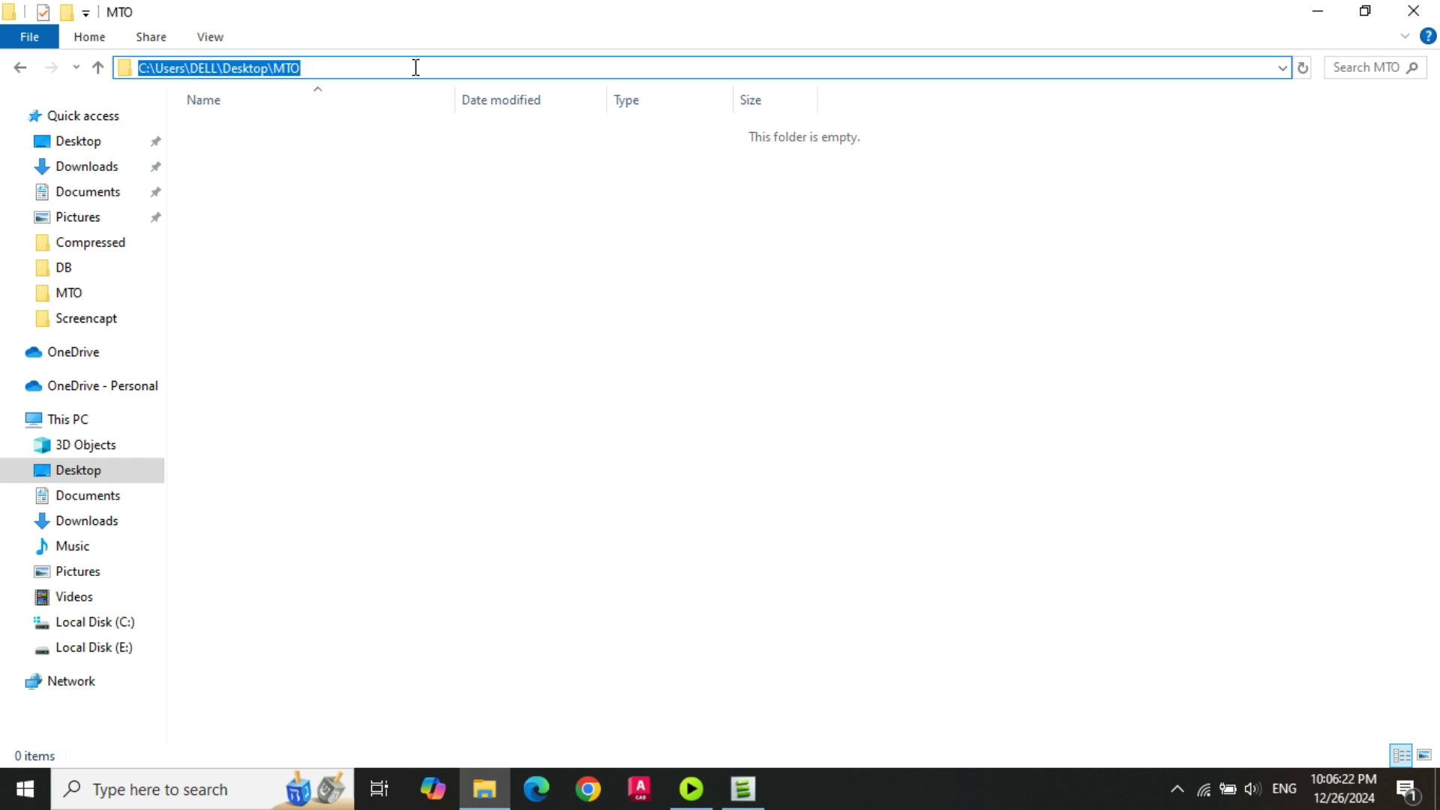
left_click(742, 789)
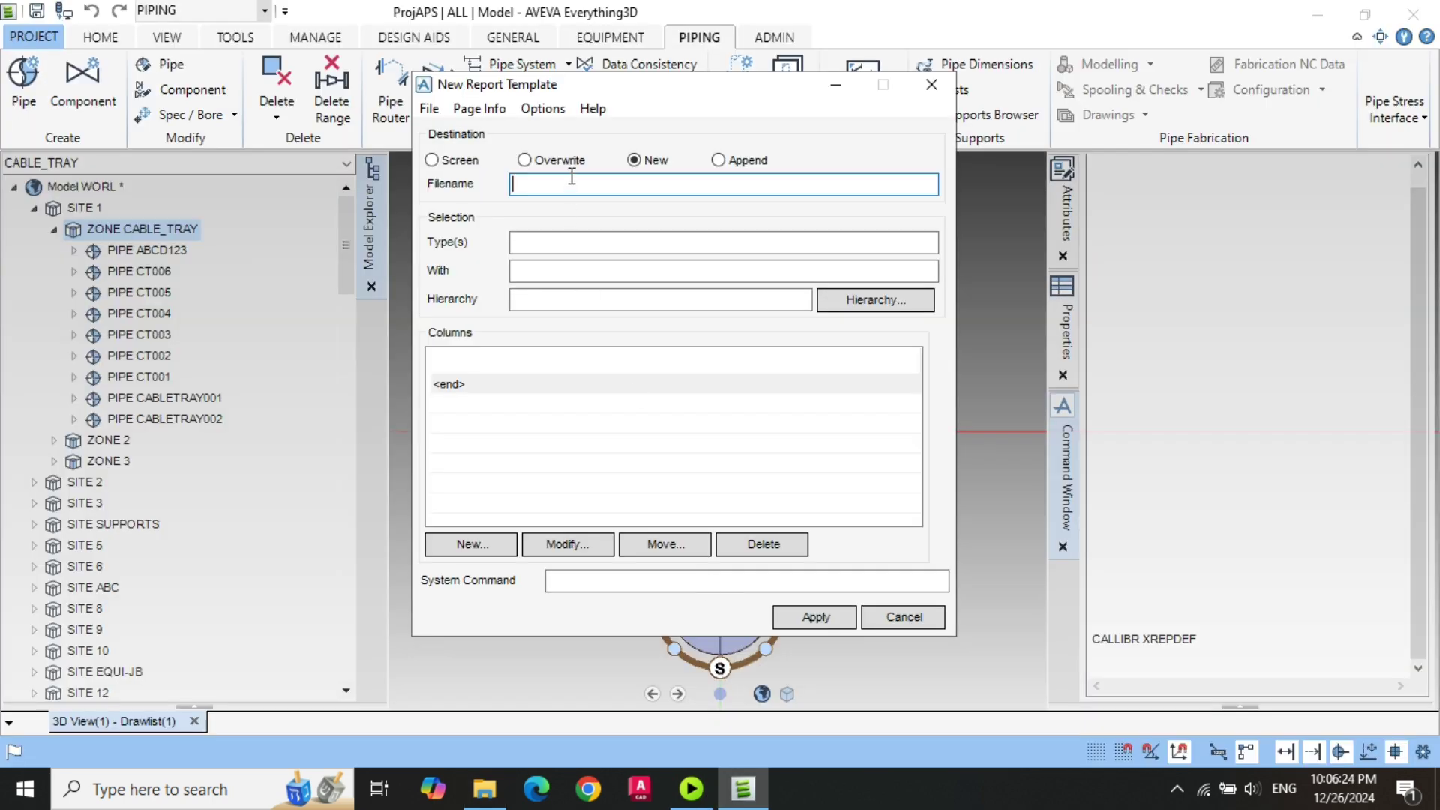
key("ctrl+v")
type("TR")
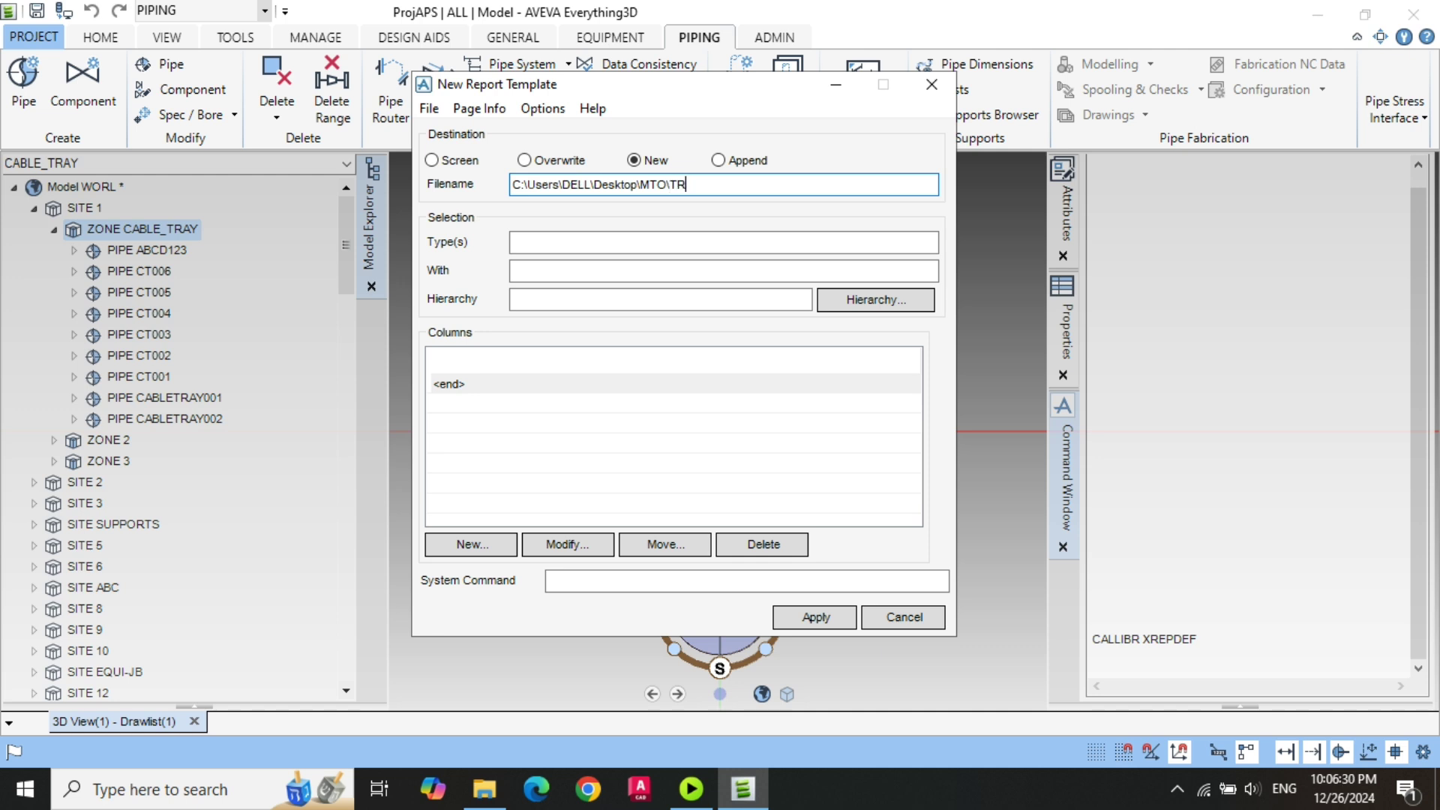
type("AYMTO.TXT")
- Set the report's selection hierarchy to the CABLE_TRAY zone by adding it as the current element
left_click(604, 300)
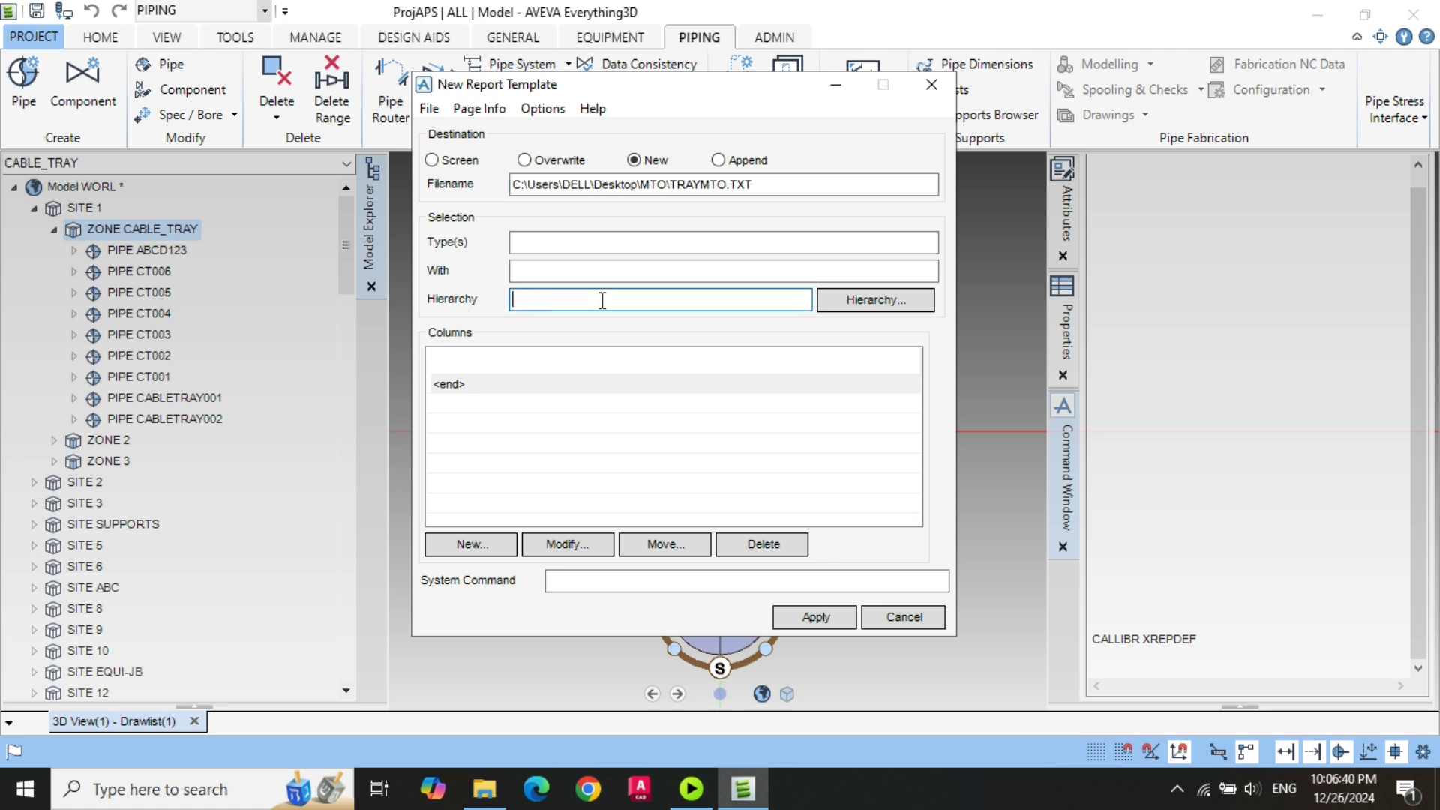
left_click(874, 304)
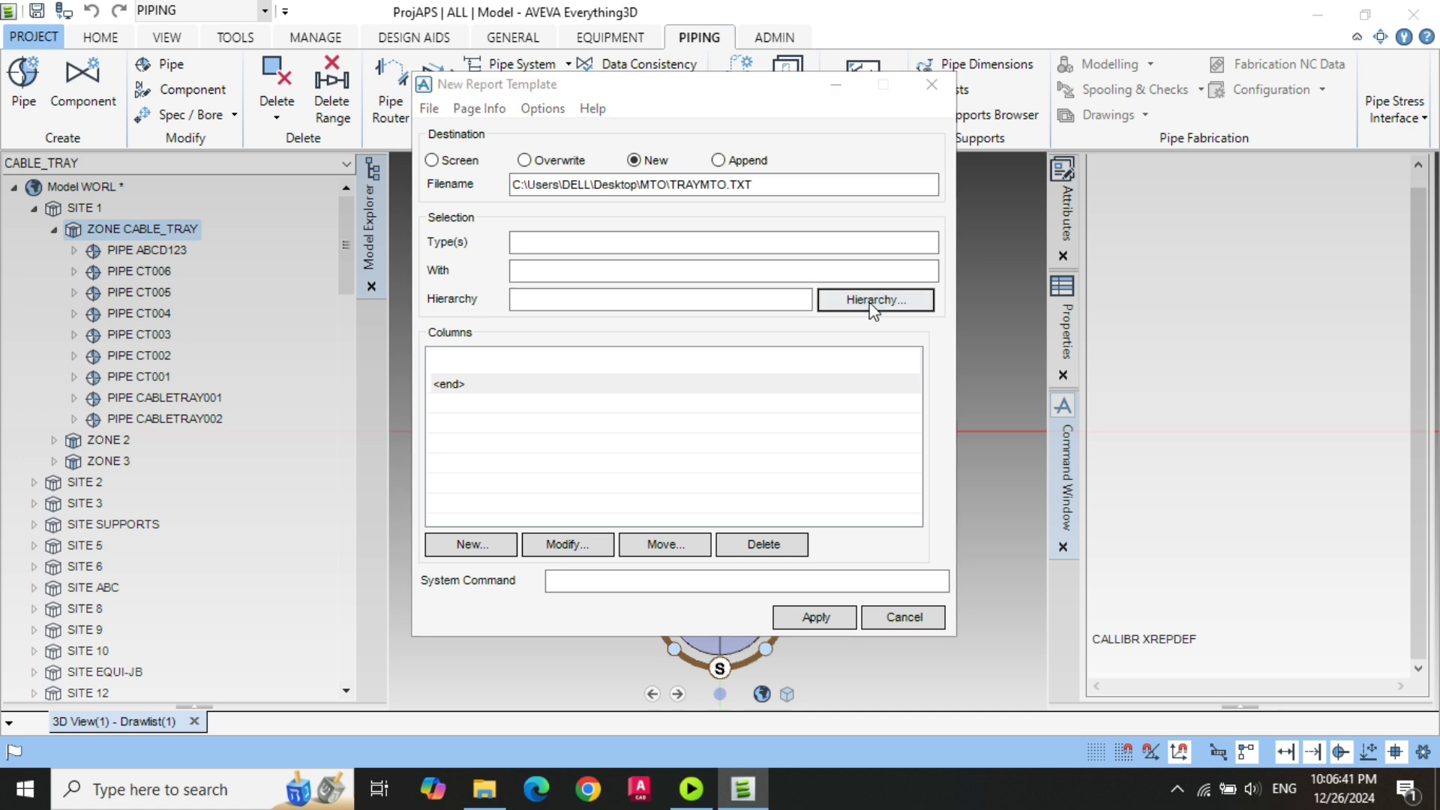
left_click(148, 229)
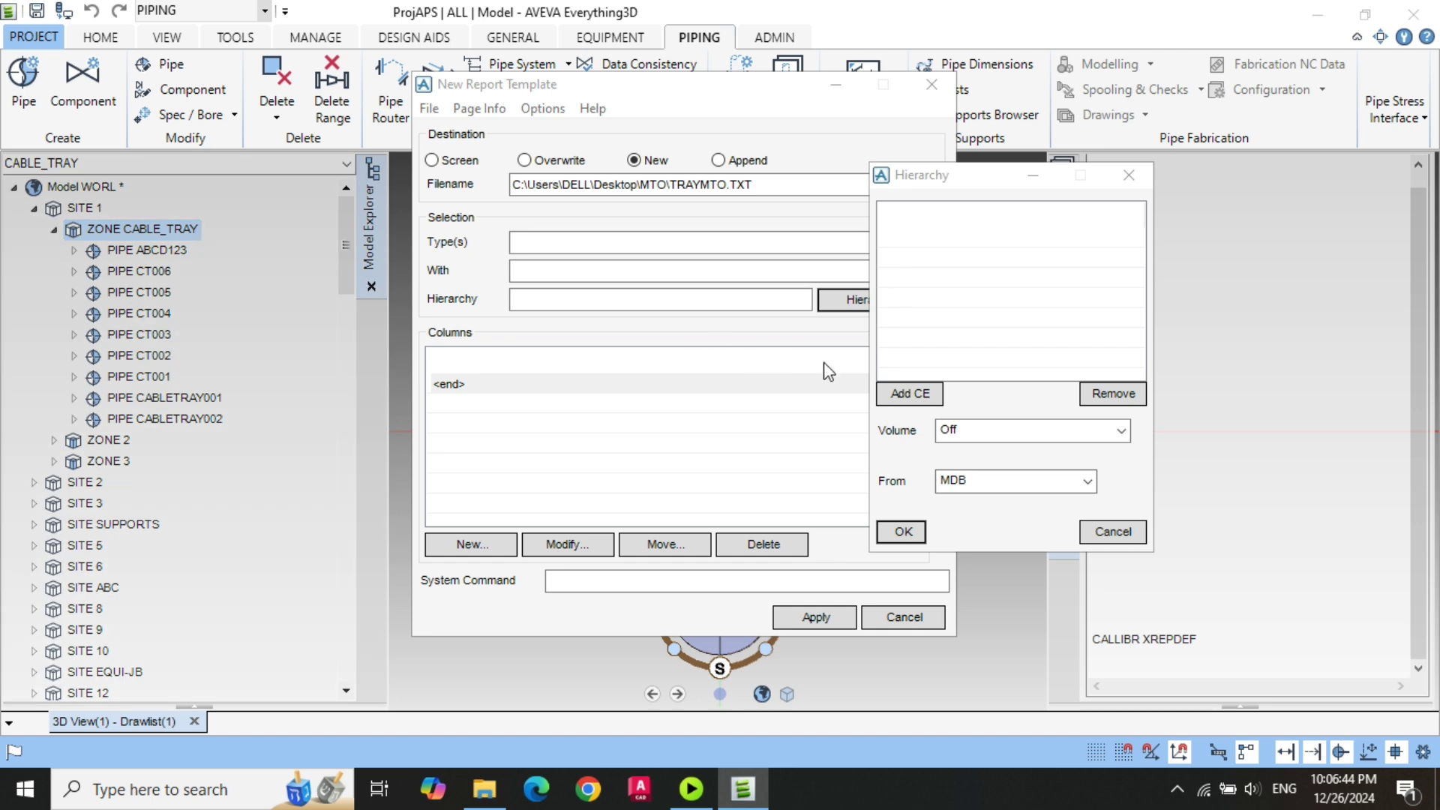
left_click(910, 395)
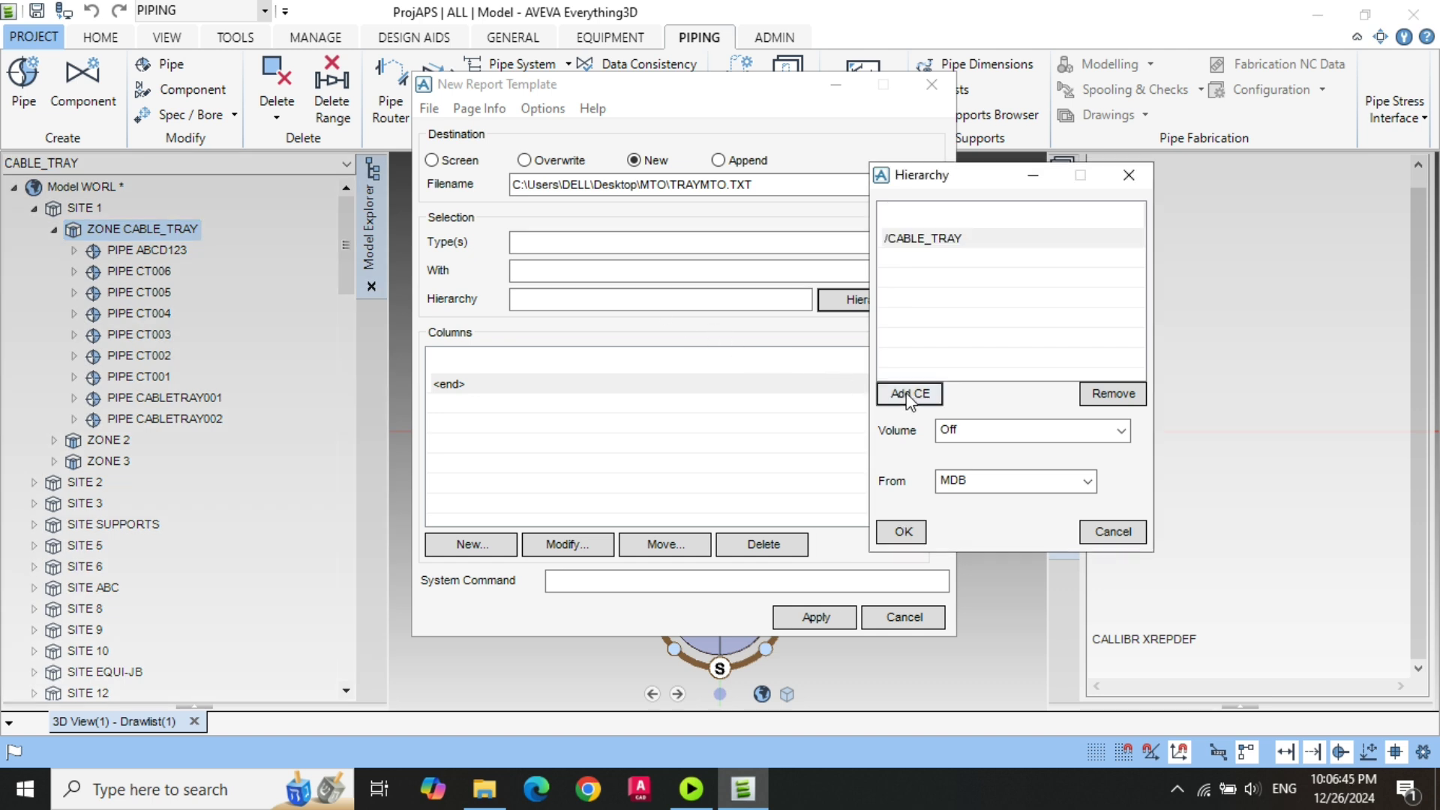
left_click(917, 535)
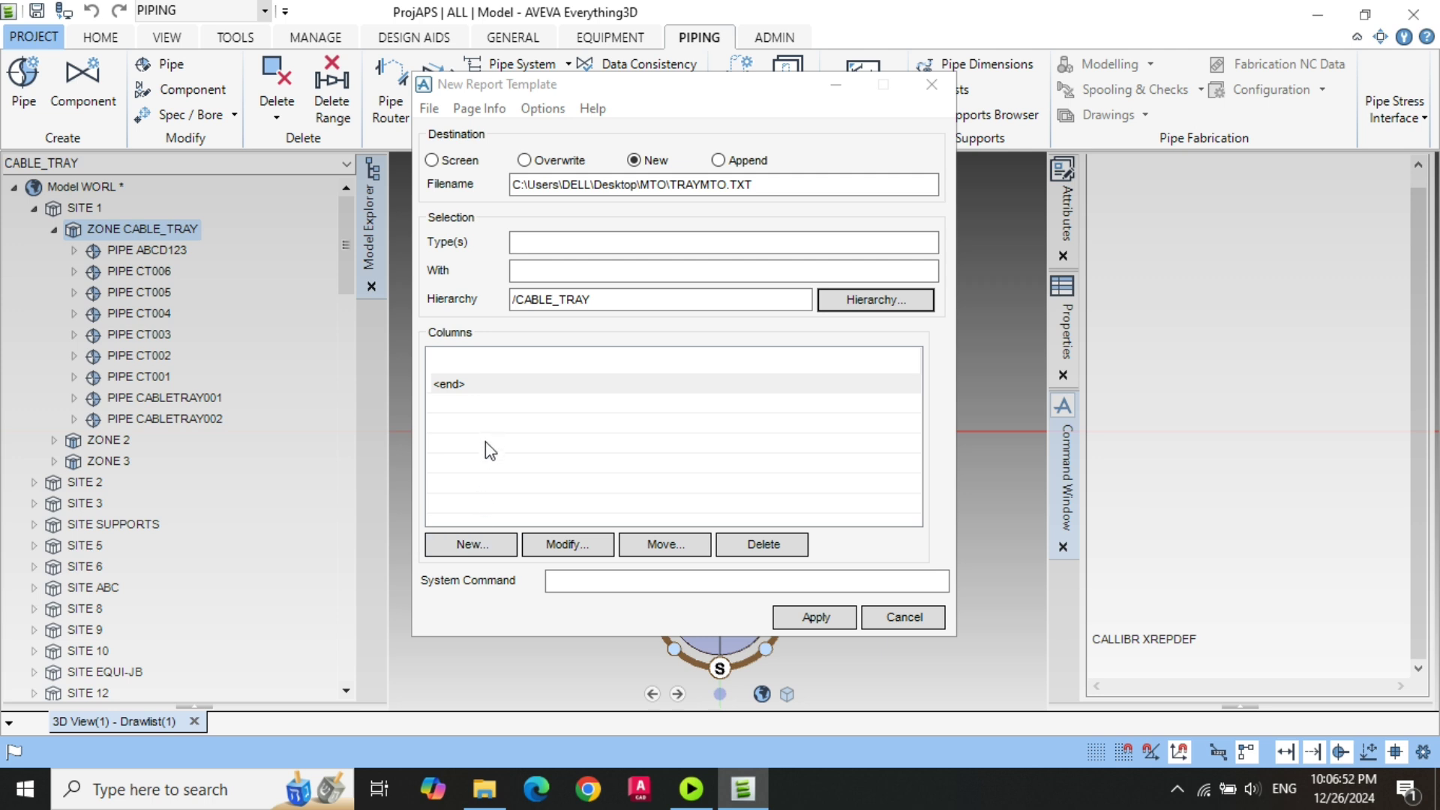
- Create the first two report columns with the expressions ZONE and PIPE
left_click(471, 544)
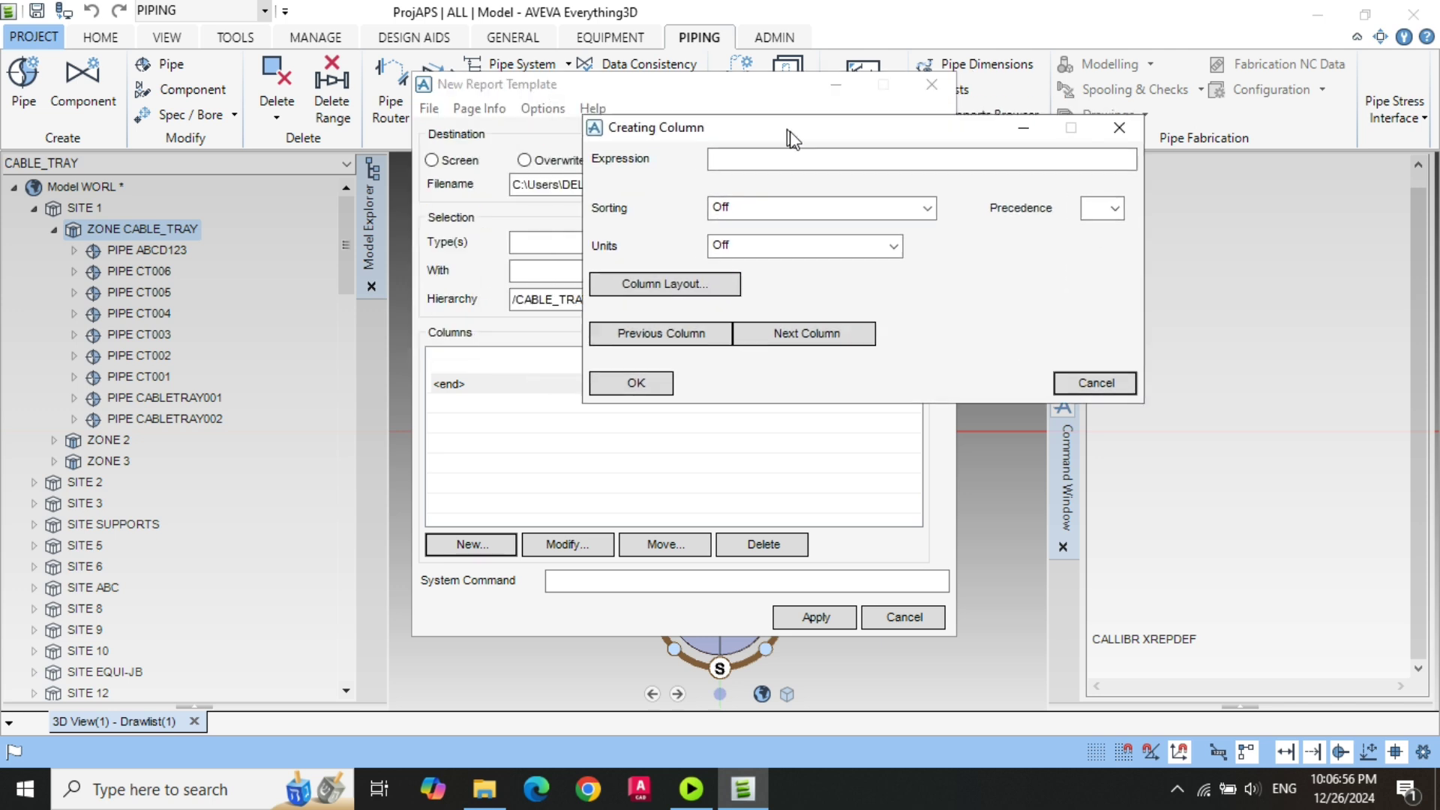
left_click(806, 160)
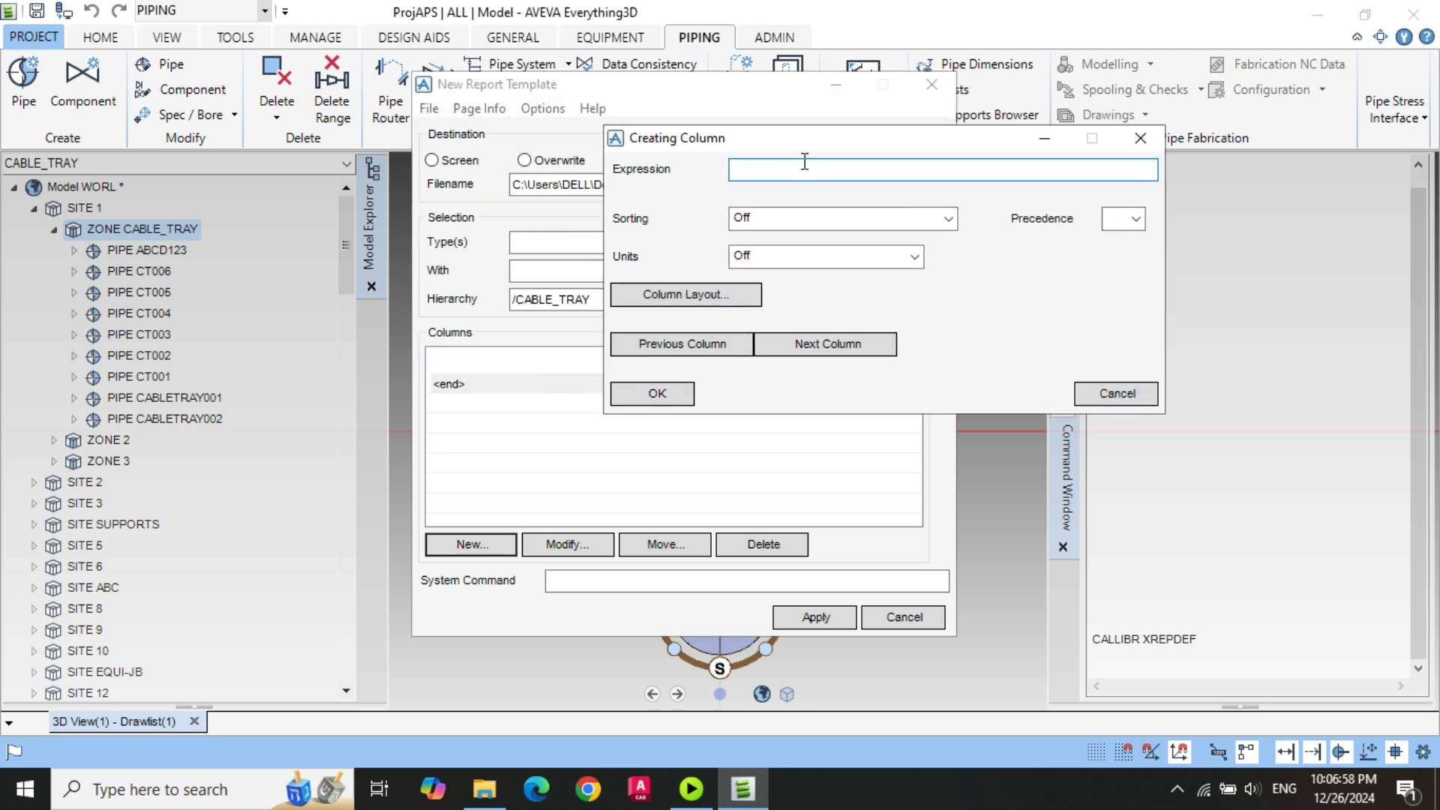
type("ZONE")
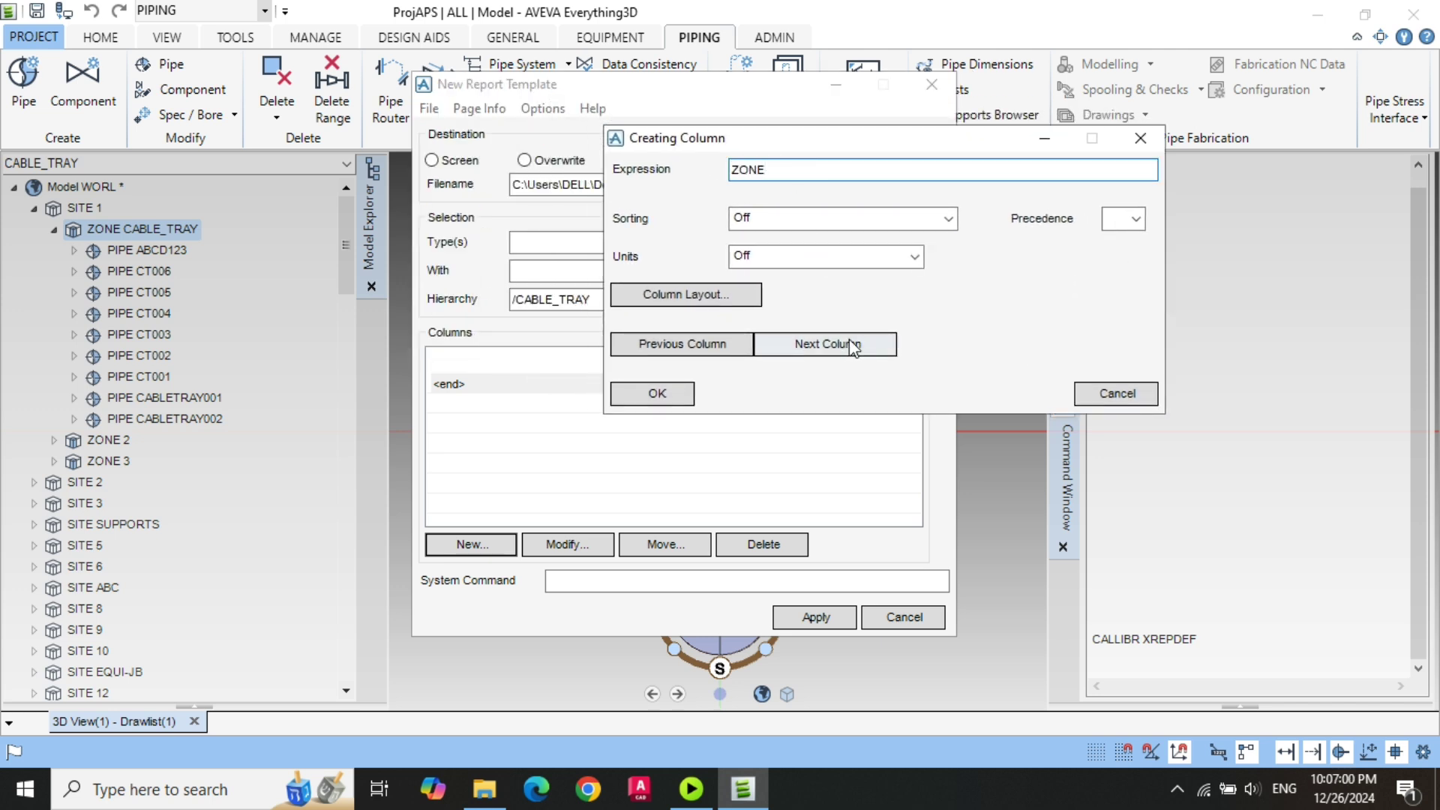
left_click(853, 346)
left_click(791, 168)
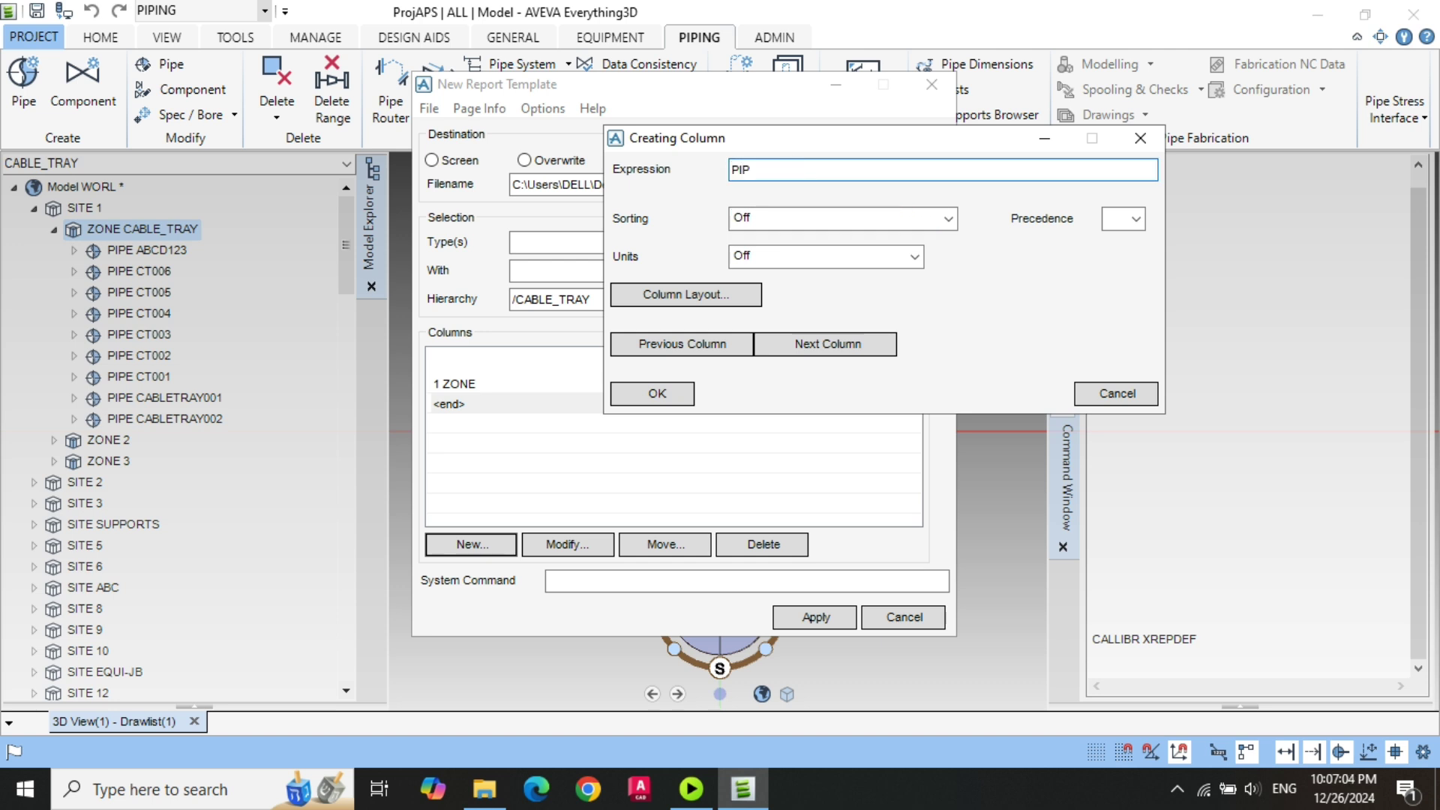
left_click(846, 346)
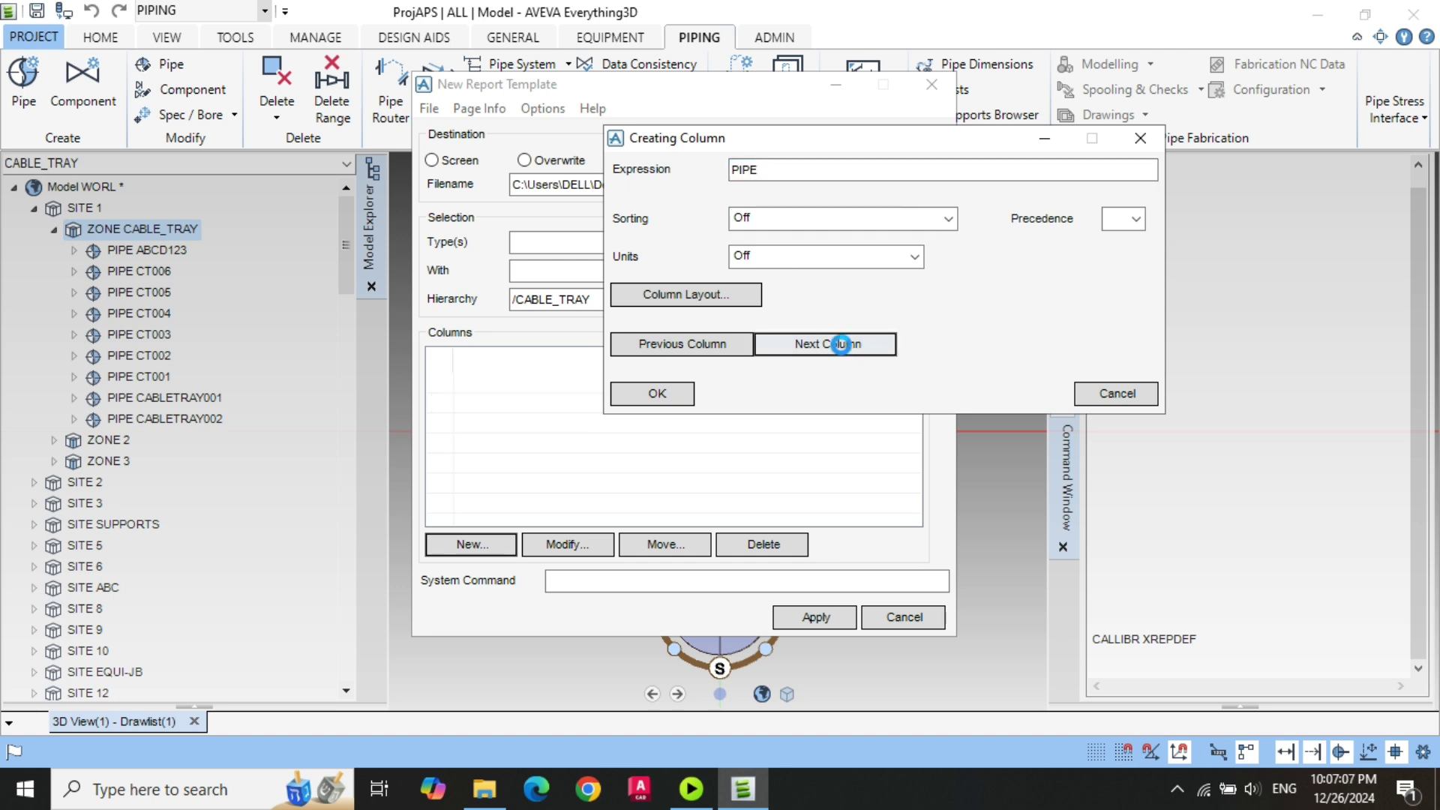
- Add a third report column with the expression TYPE
left_click(773, 169)
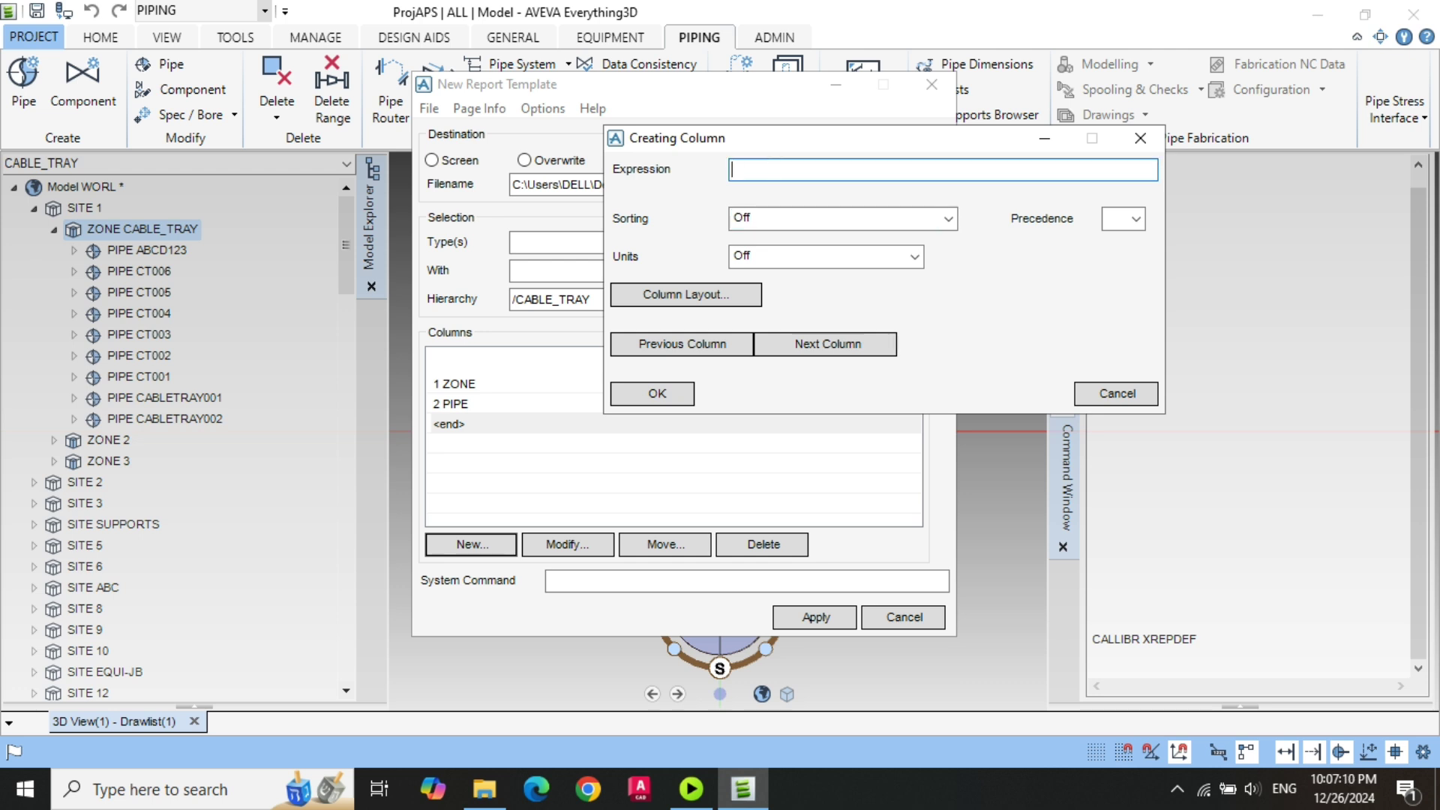
type("TYOE")
key("BackSpace")
key("BackSpace")
type("PE")
left_click(793, 344)
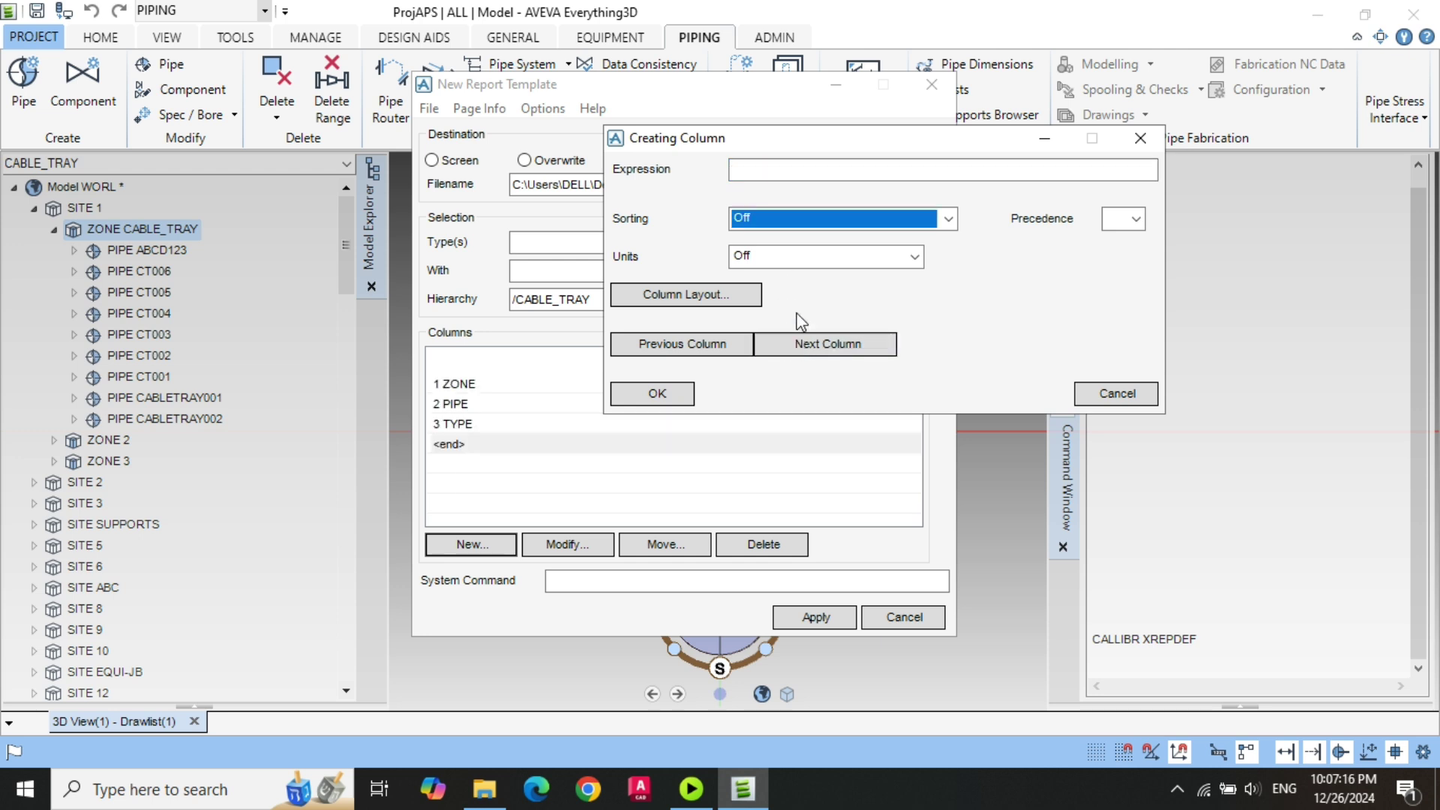
- Add report columns with the expressions SPREF and CATREF after the TYPE column
left_click(783, 168)
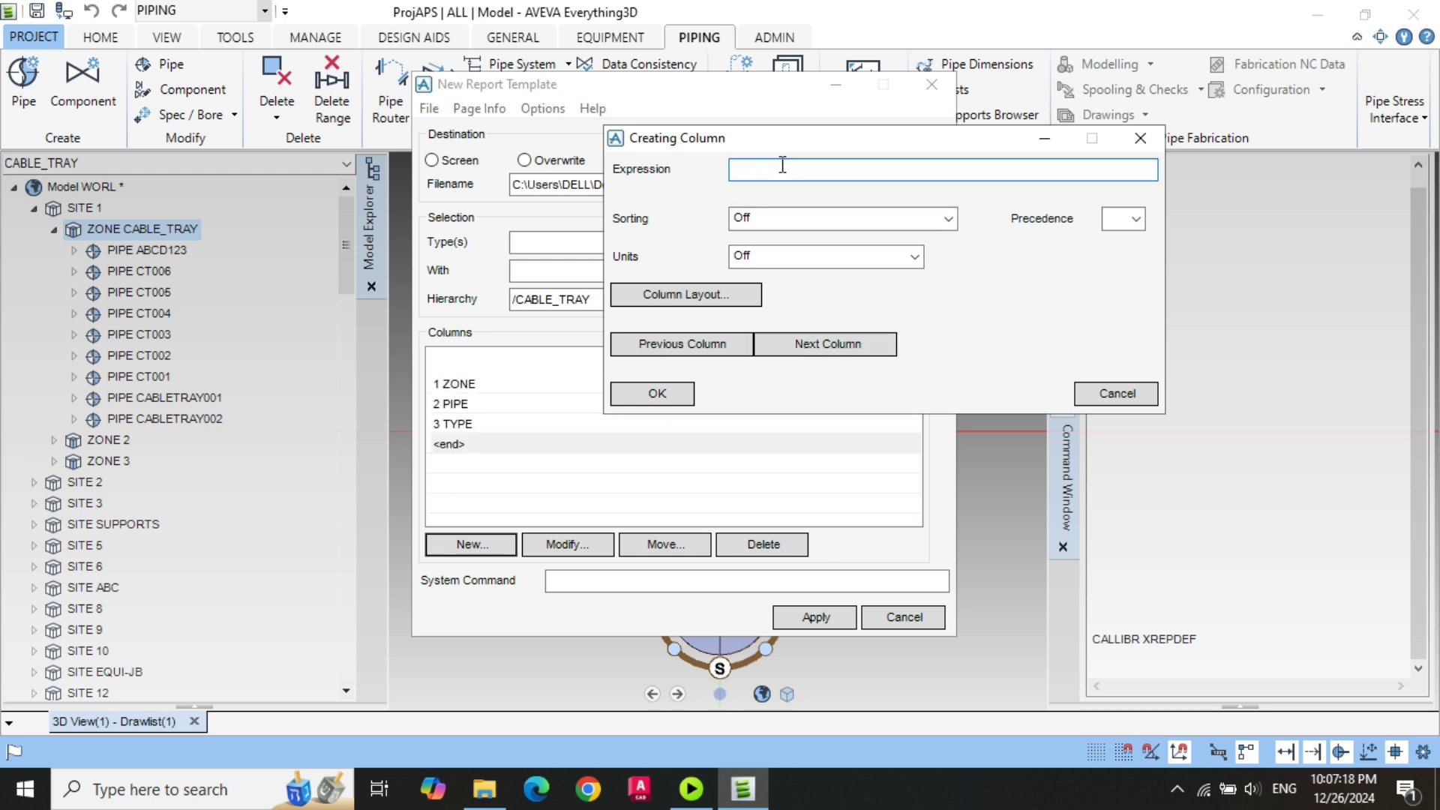
type("SPREF")
left_click(803, 345)
left_click(787, 171)
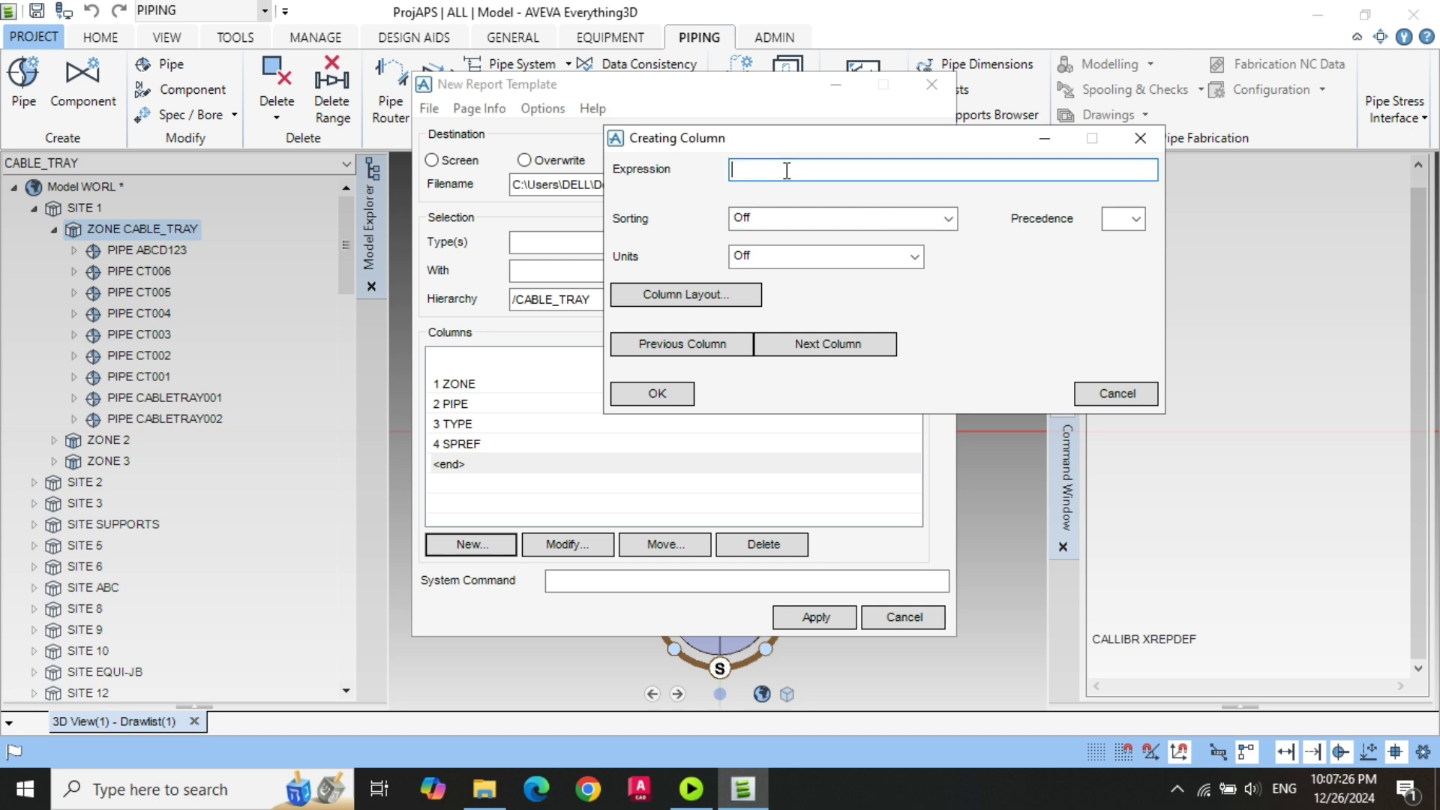
type("CATREF")
left_click(841, 345)
- Add three bore columns to the report with the expressions P1BORE, P2BORE and P3BORE
left_click(799, 168)
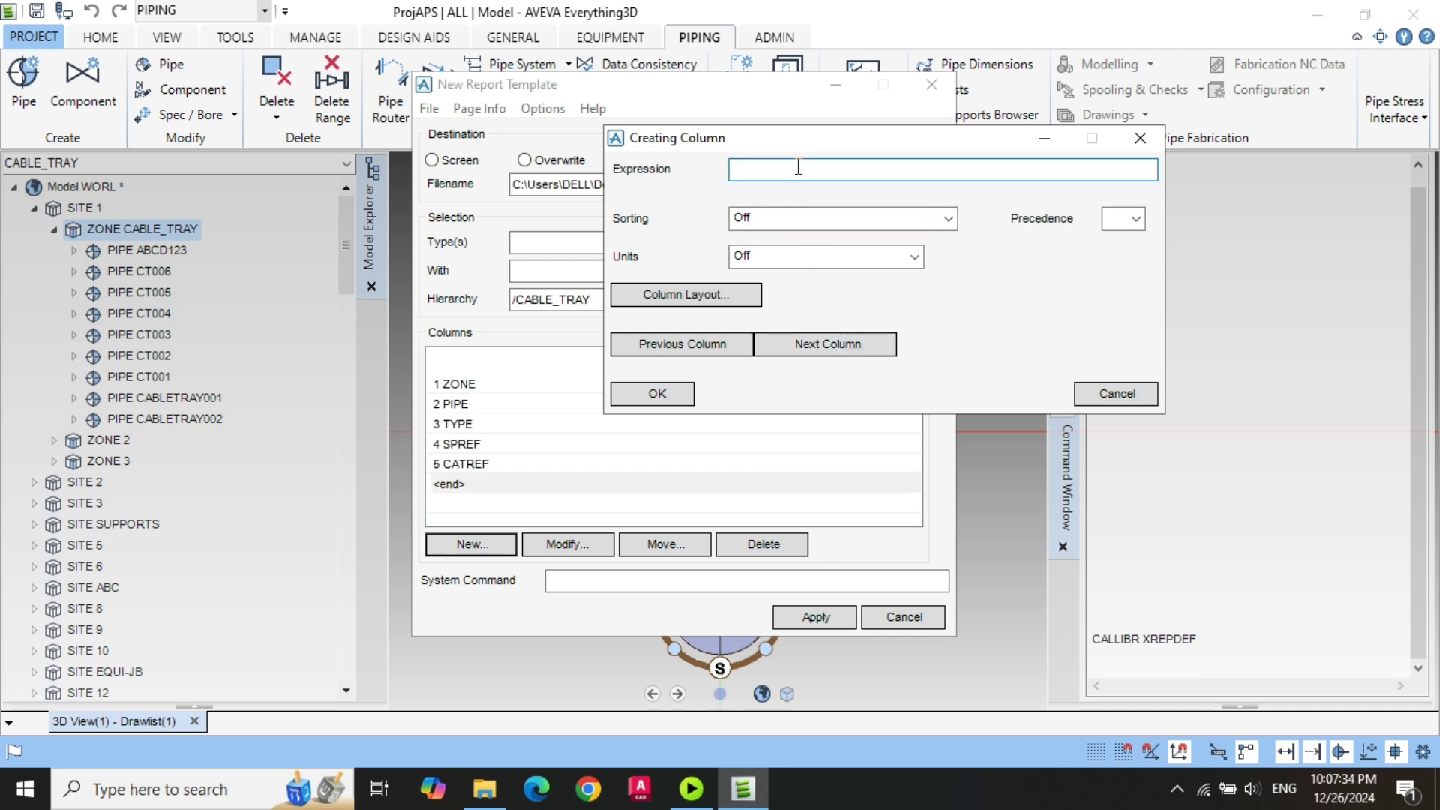
type("P1BORE")
left_click(797, 344)
left_click(780, 172)
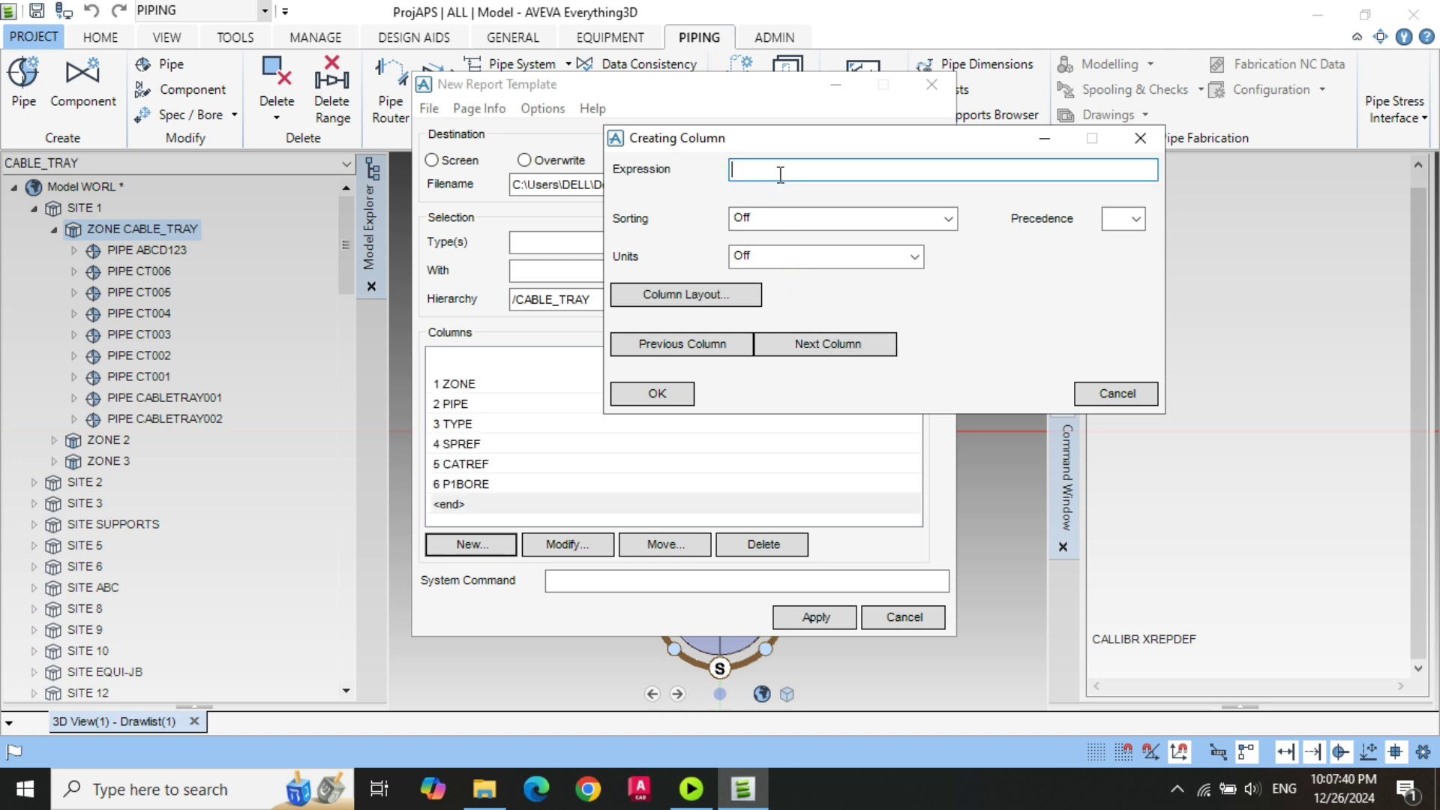
type("P2BORE")
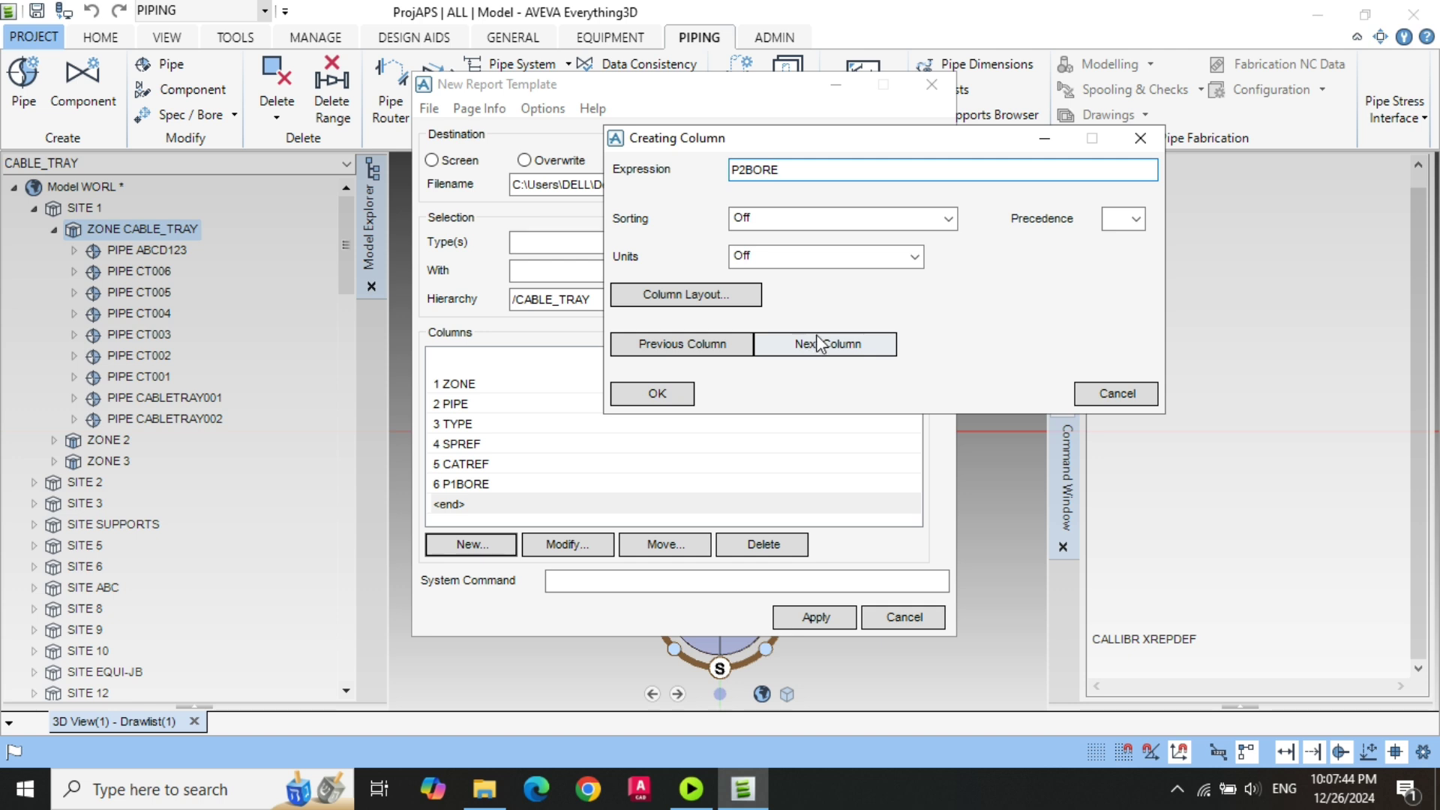
left_click(820, 343)
left_click(797, 173)
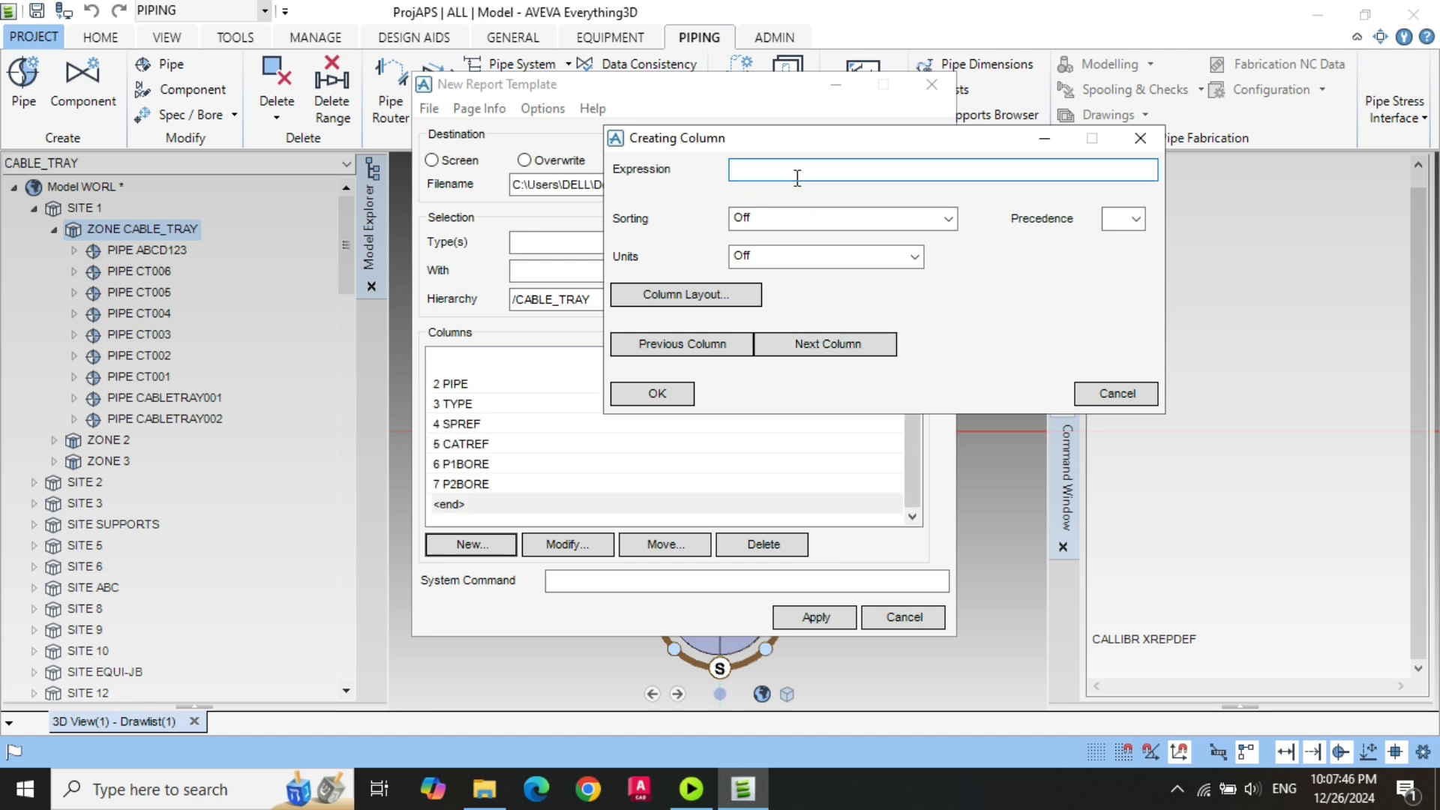
type("P3BORE")
left_click(830, 345)
- Add report columns with the expressions DTXR and MTXX after the bore columns
left_click(787, 172)
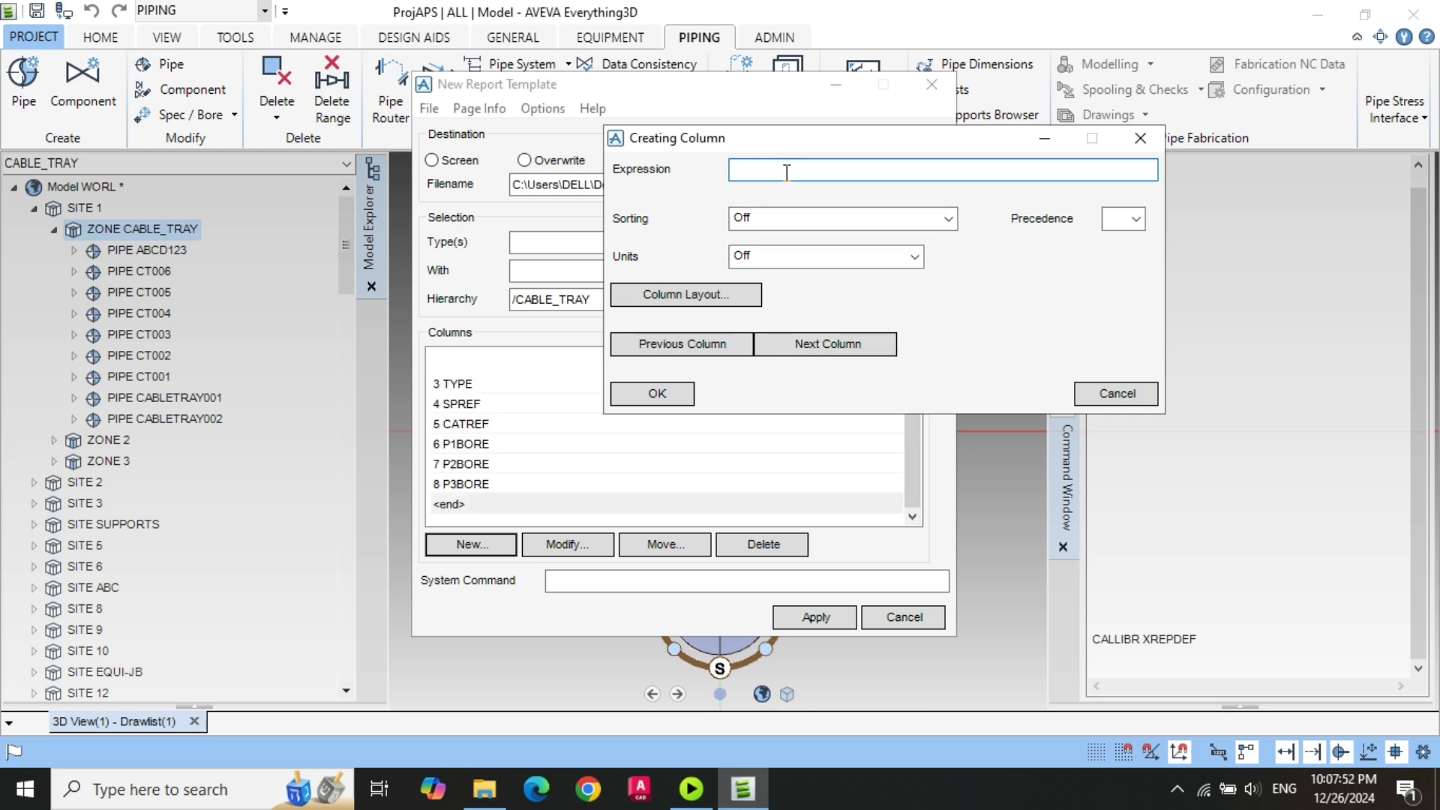
type("DTXR")
left_click(848, 346)
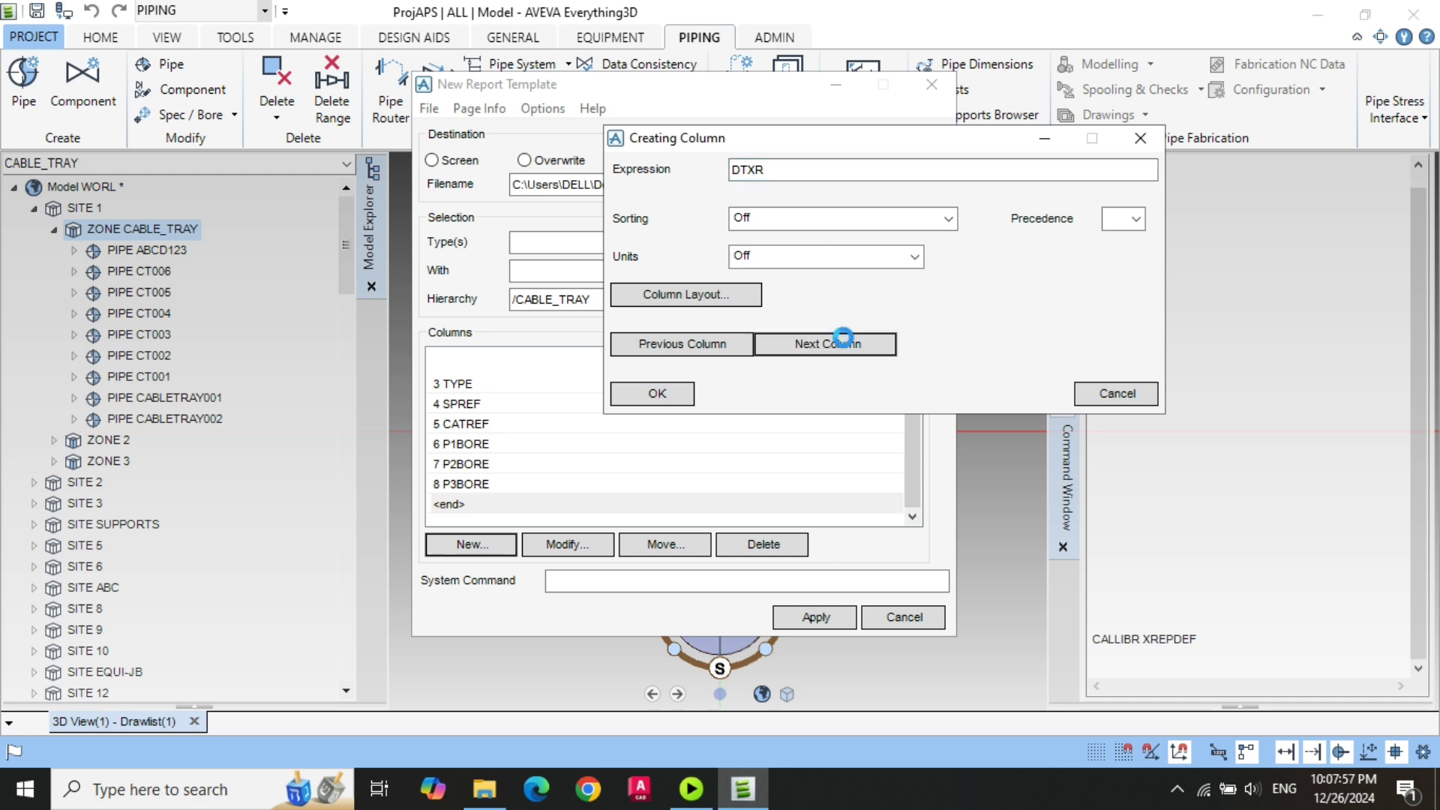
left_click(779, 170)
type("M")
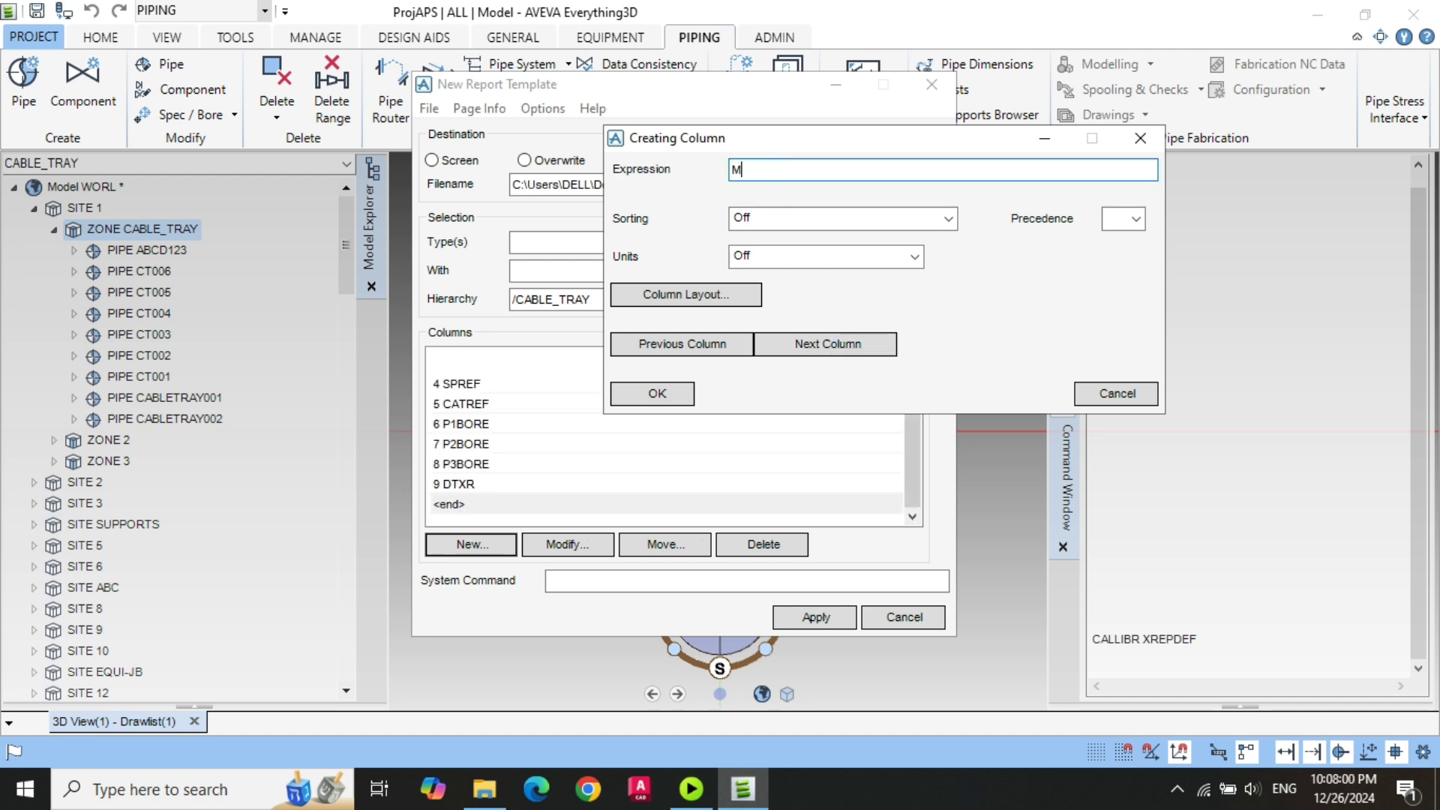
type("TXX")
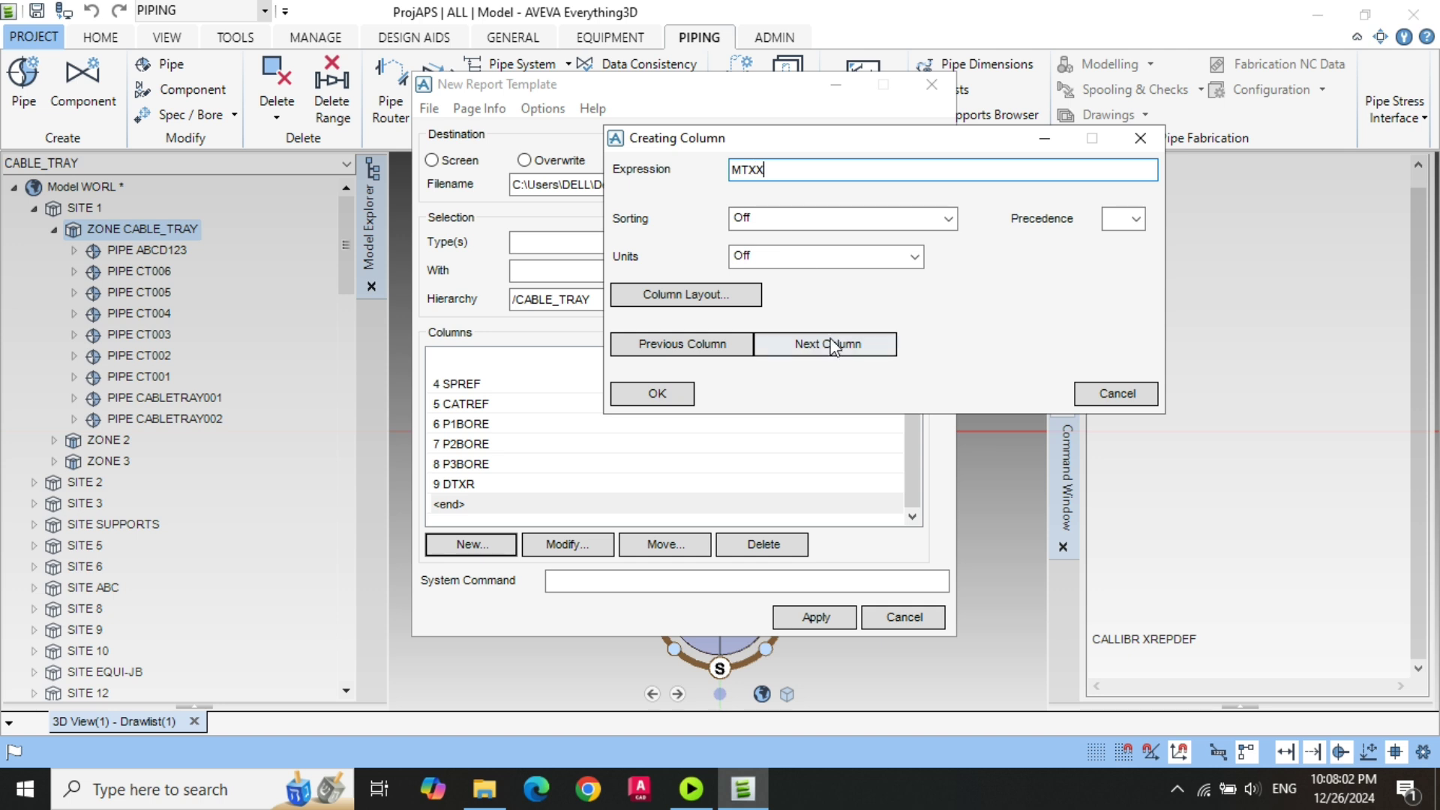
left_click(829, 346)
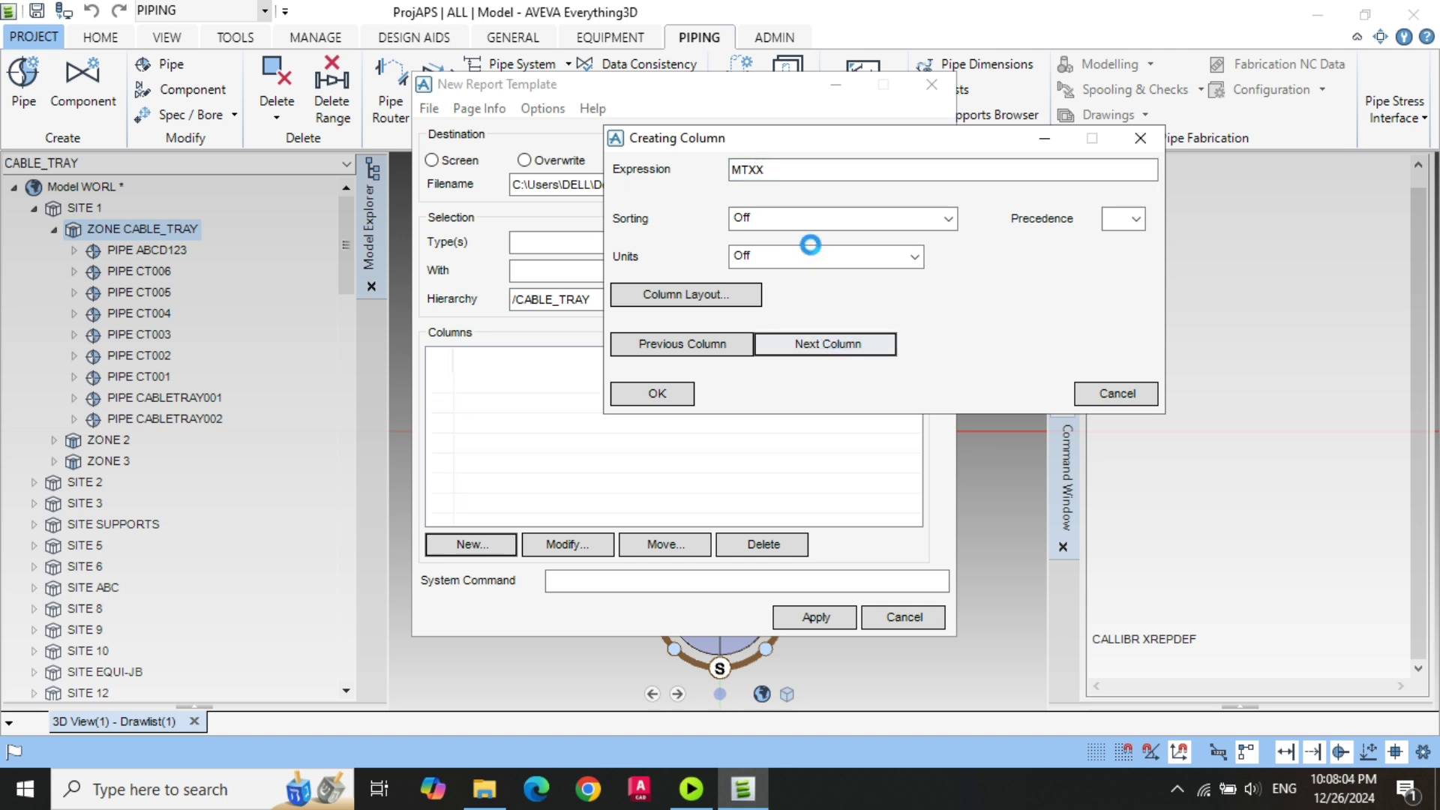
- Add the final report columns HEIGHT and QUANTITY, finish column creation and check the end of the column list
left_click(798, 170)
type("HEIGHT")
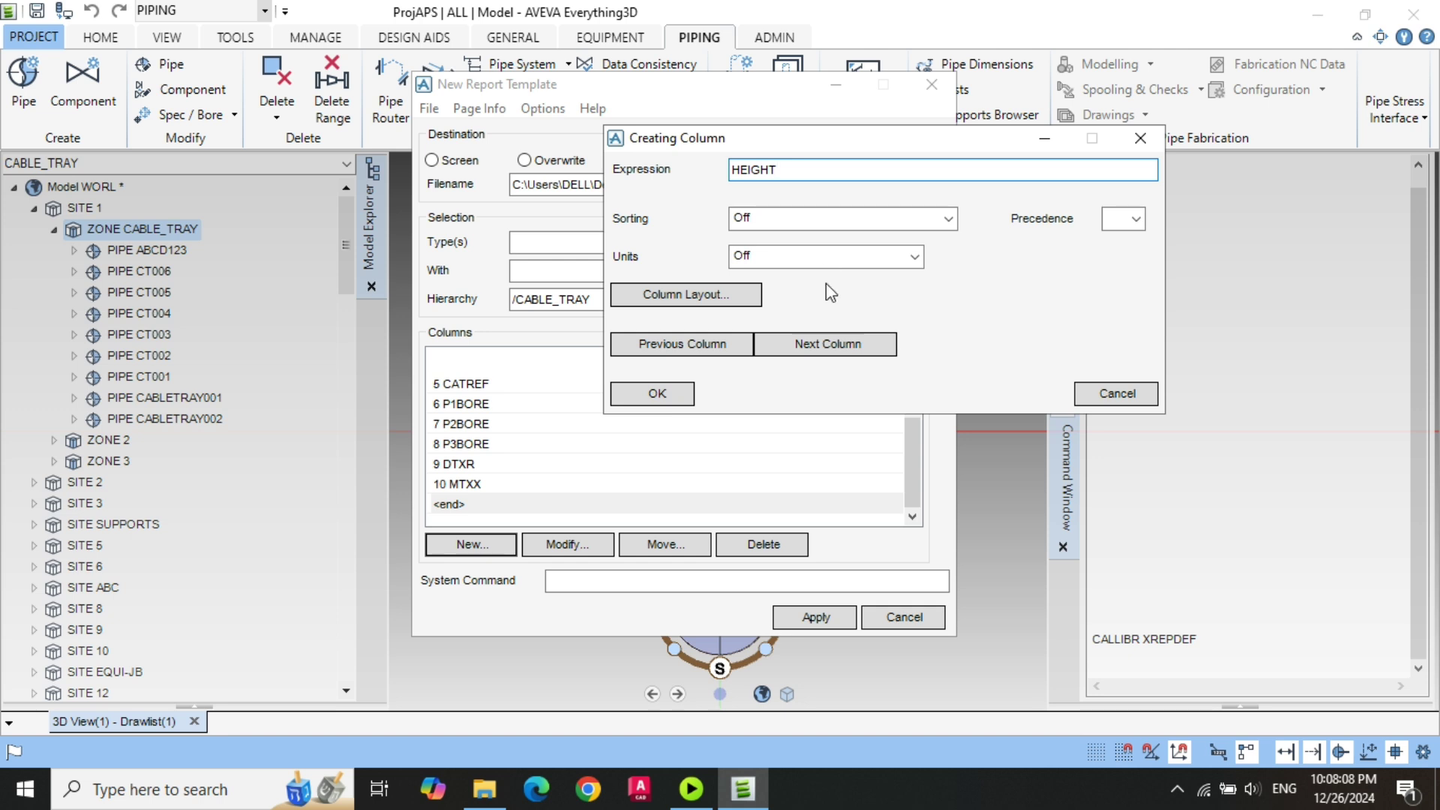
left_click(834, 344)
left_click(804, 172)
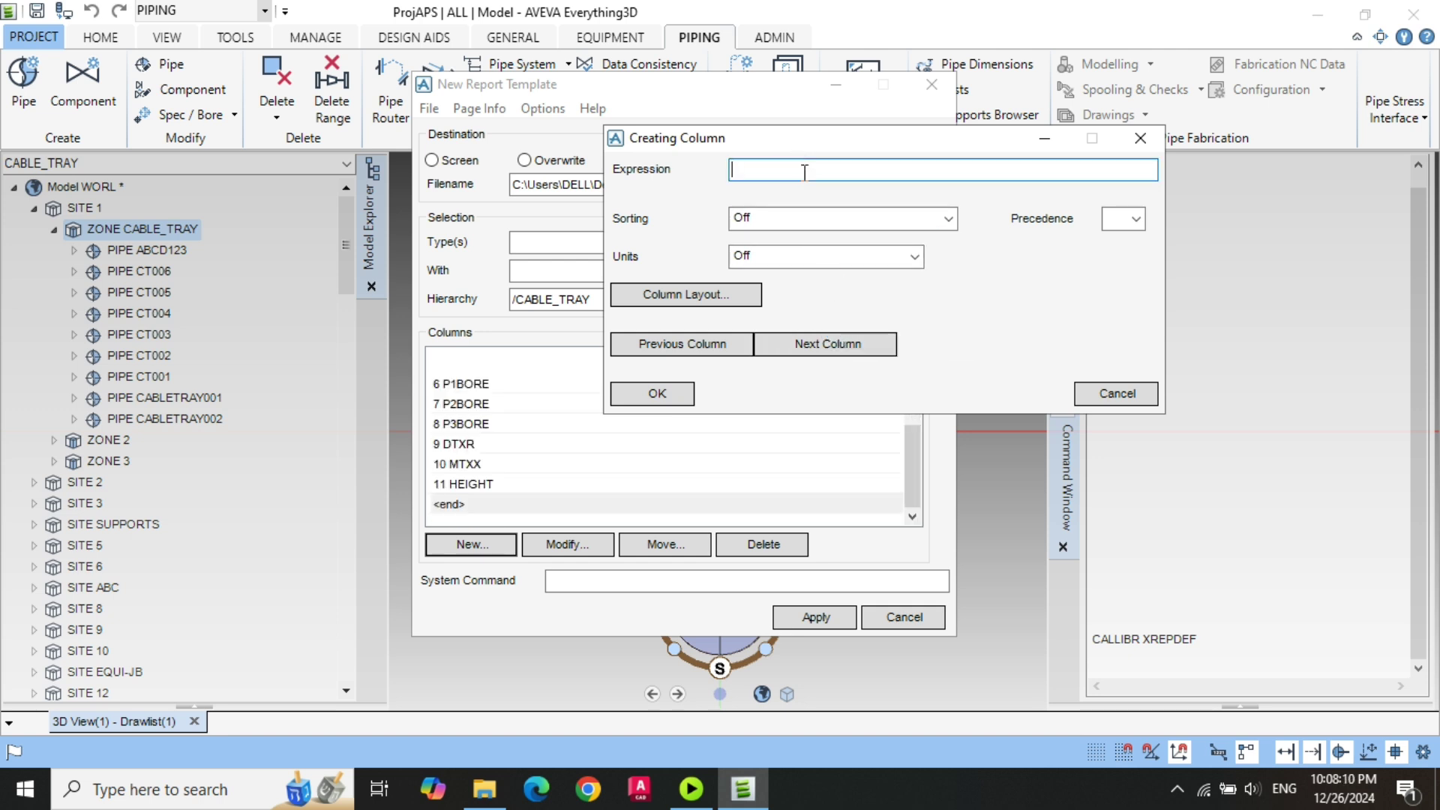
type("QUANTITY")
left_click(636, 392)
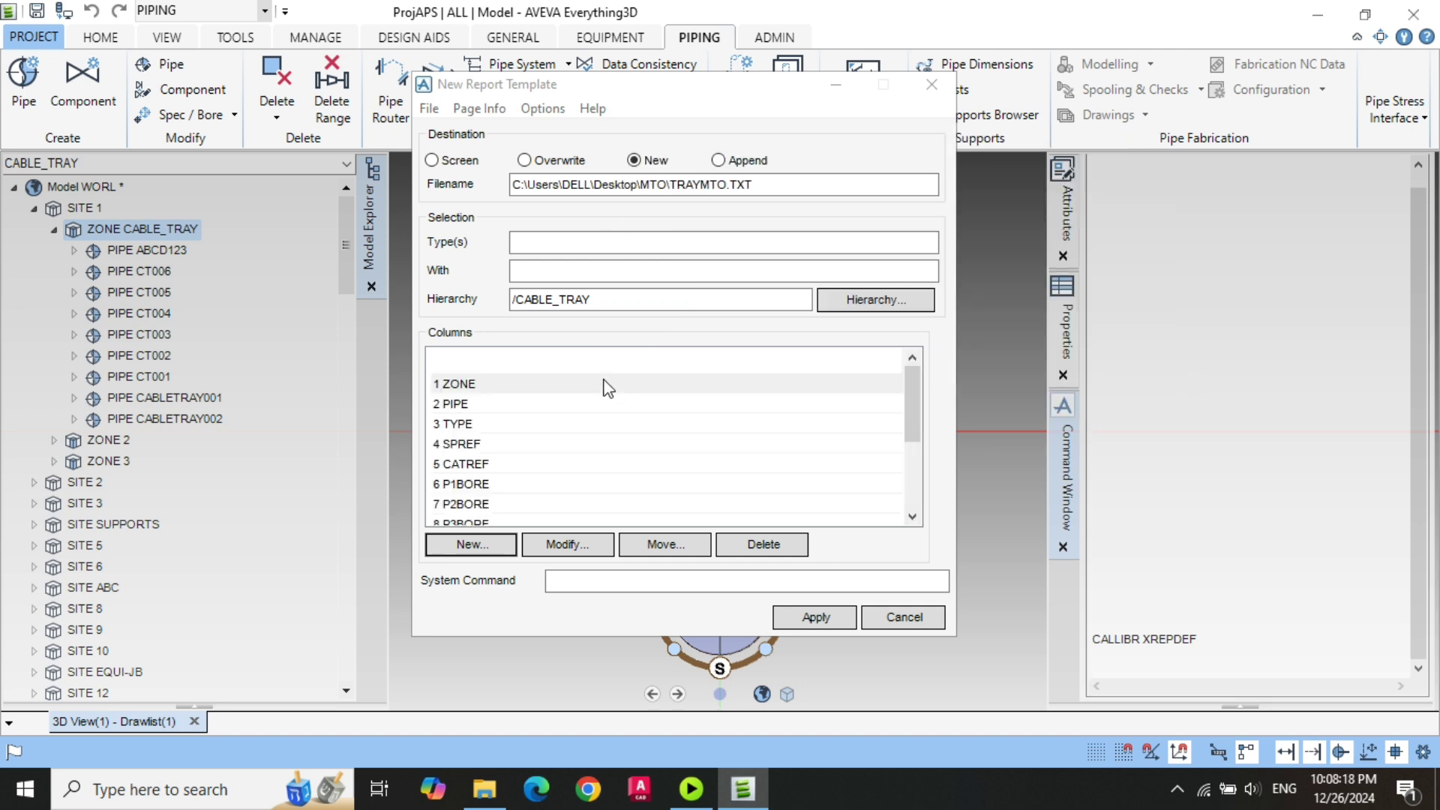
scroll(512, 402, "down", 2)
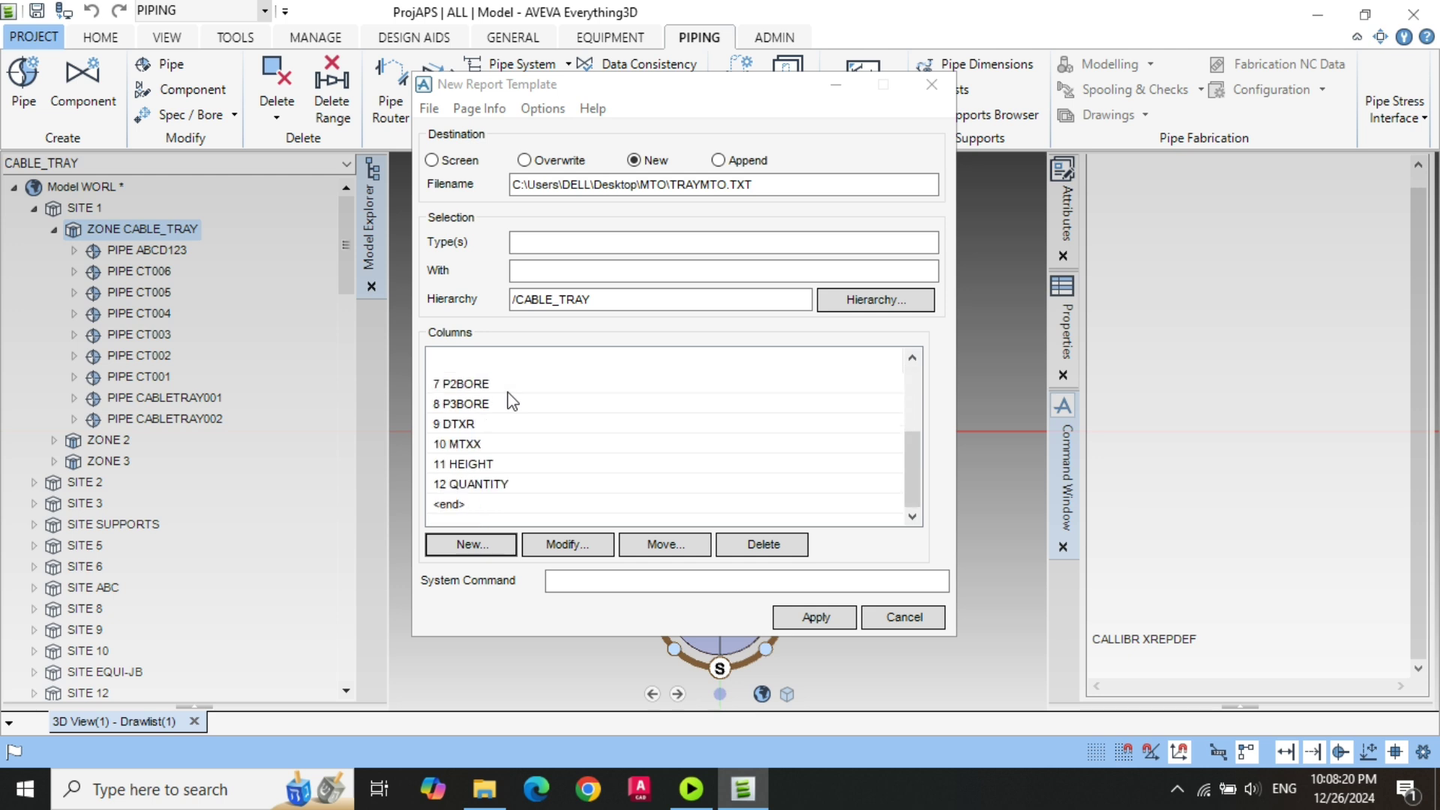
- Apply the report template to generate the take-off and open the exported TRAYMTO text file from the MTO folder
scroll(513, 402, "up", 2)
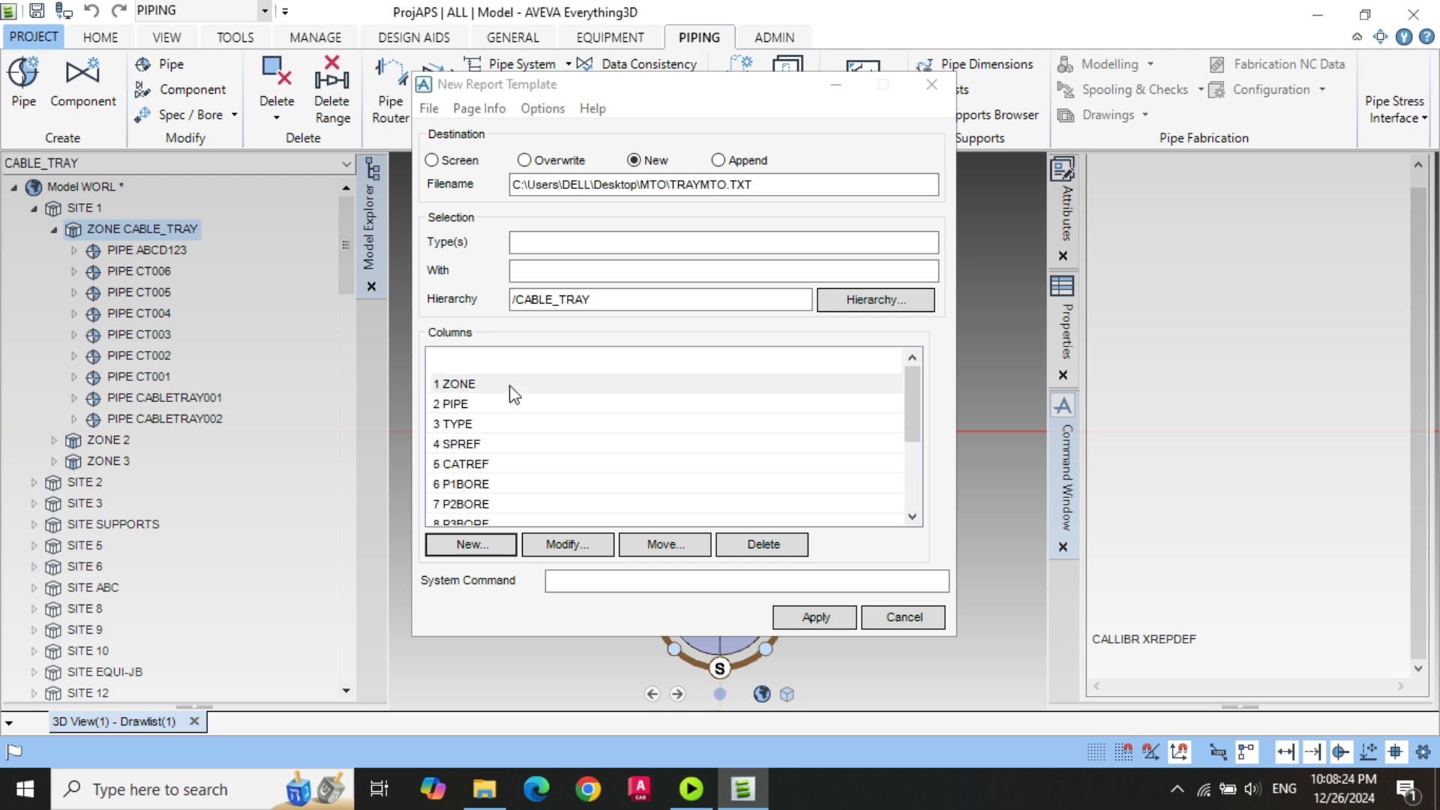
left_click(810, 619)
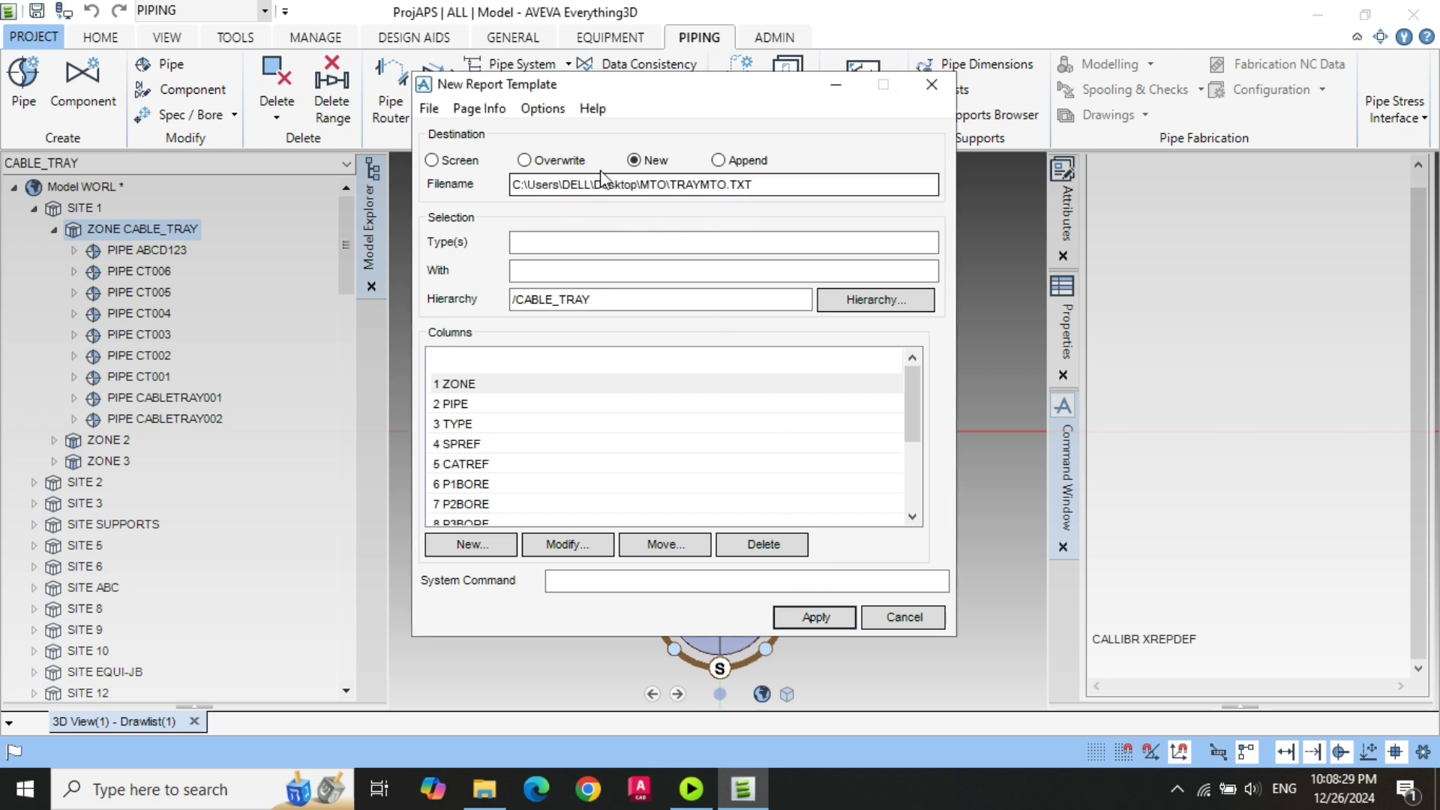
left_click(484, 797)
double_click(255, 130)
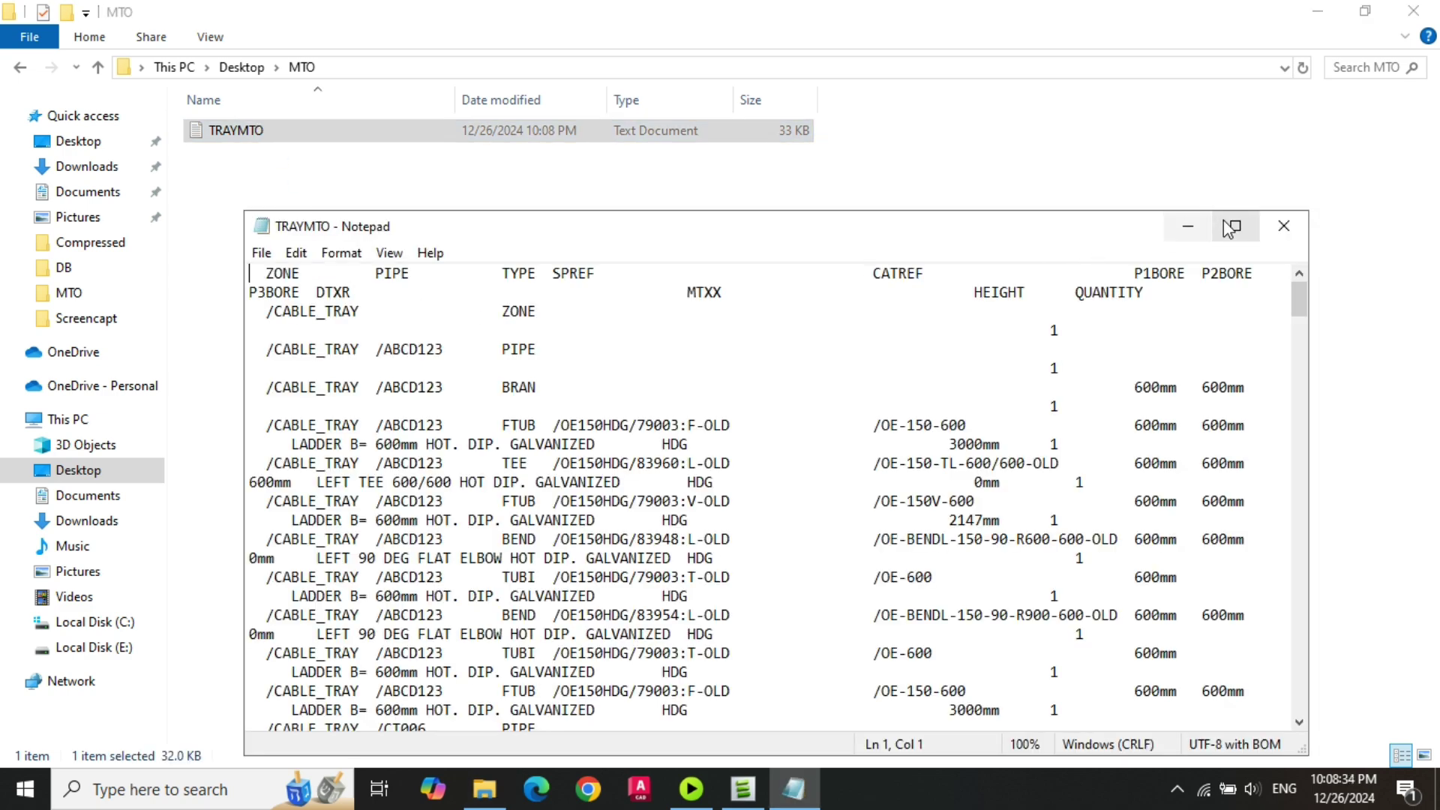
- Examine the exported cable tray take-off in a maximized Notepad window at 70% zoom and return to AVEVA Everything3D
left_click(1236, 226)
scroll(706, 314, "down", 3, "ctrl")
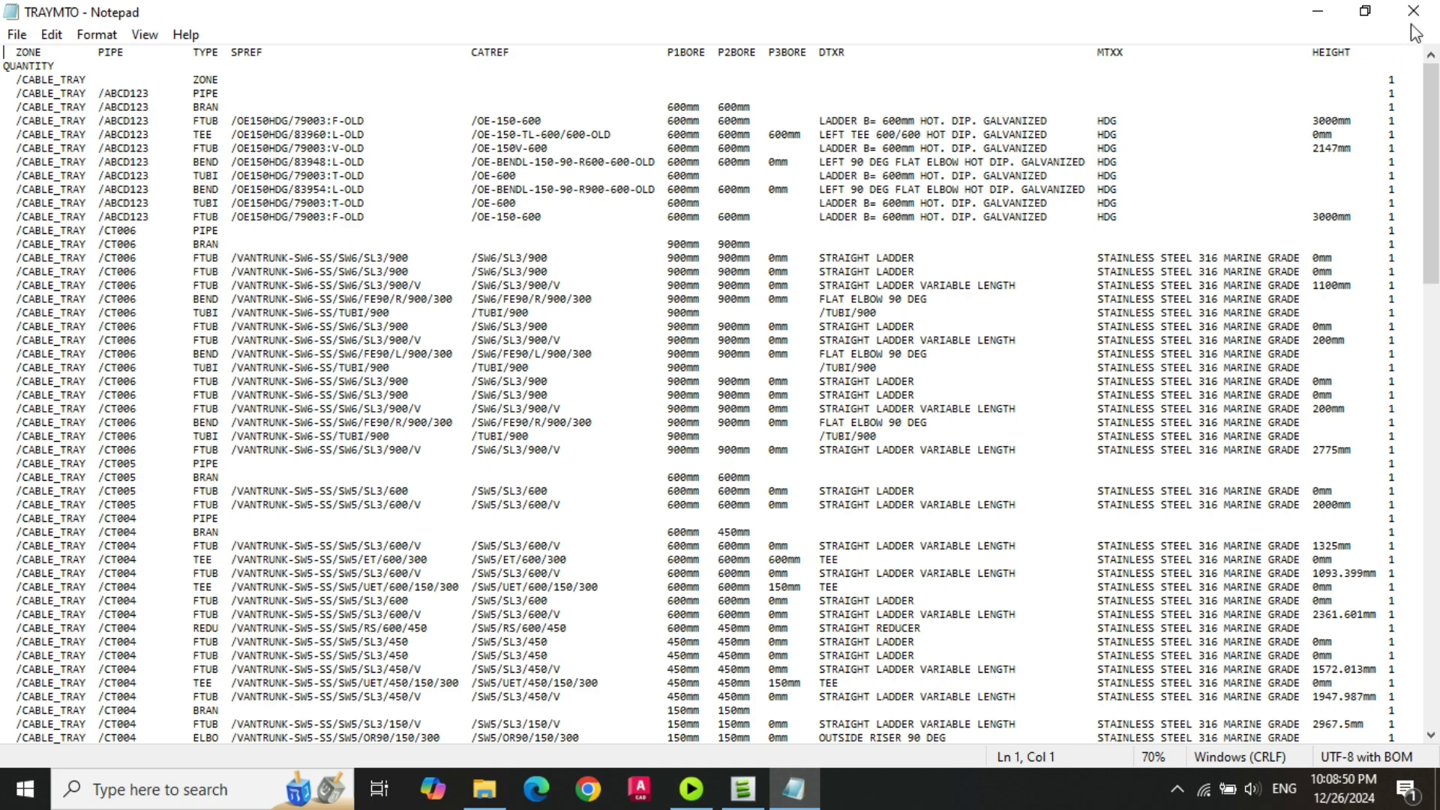
left_click_drag(1428, 58, 1437, 120)
left_click(1318, 12)
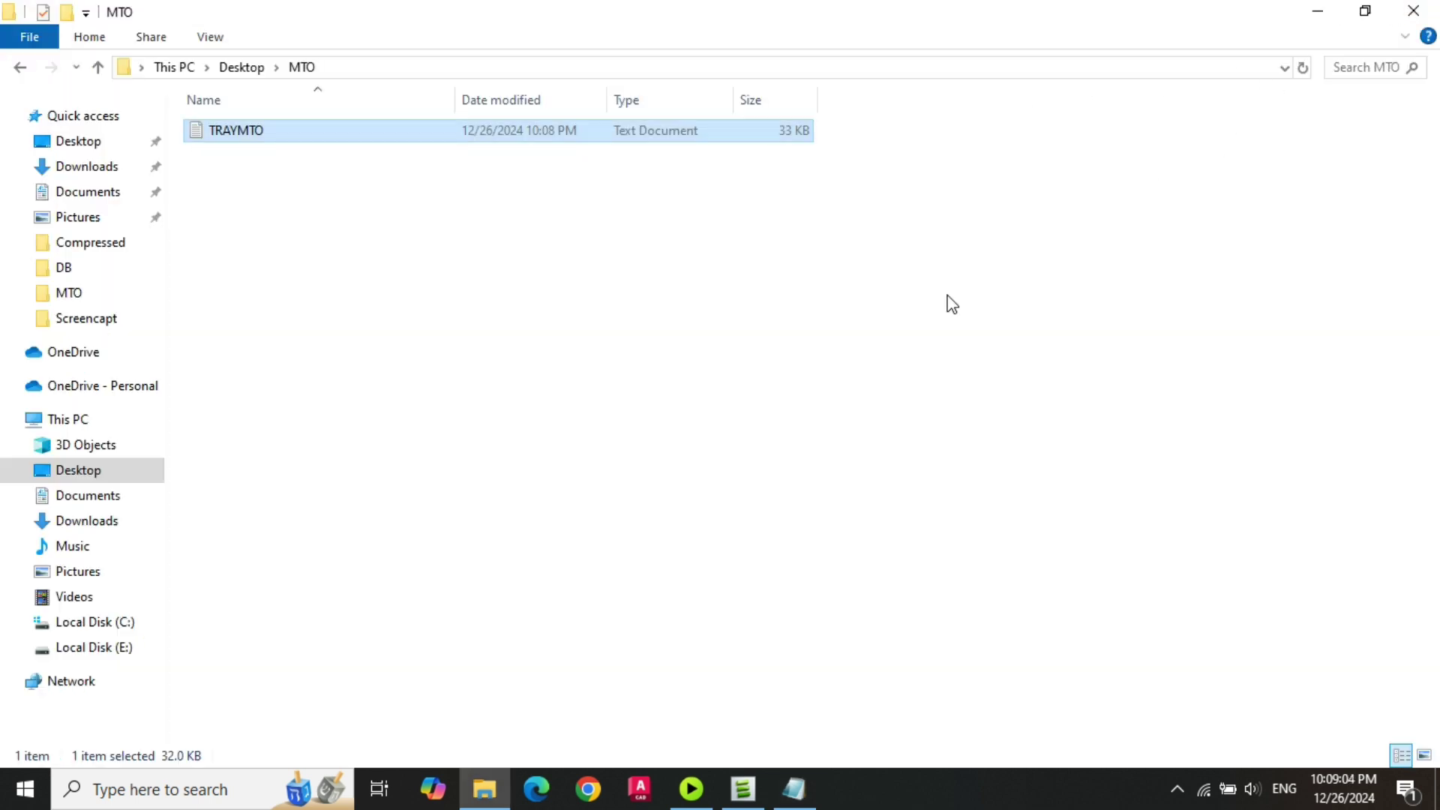
left_click(746, 790)
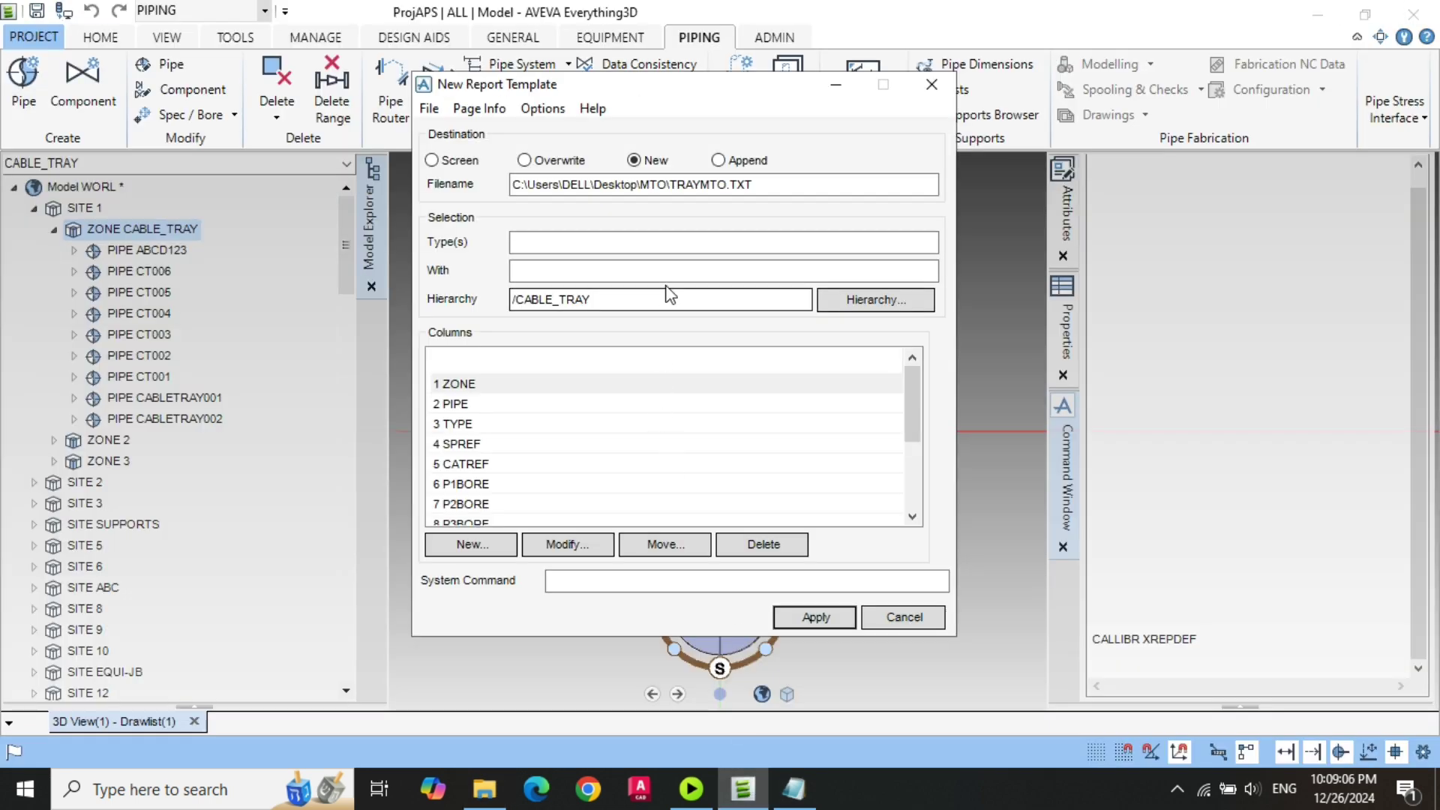